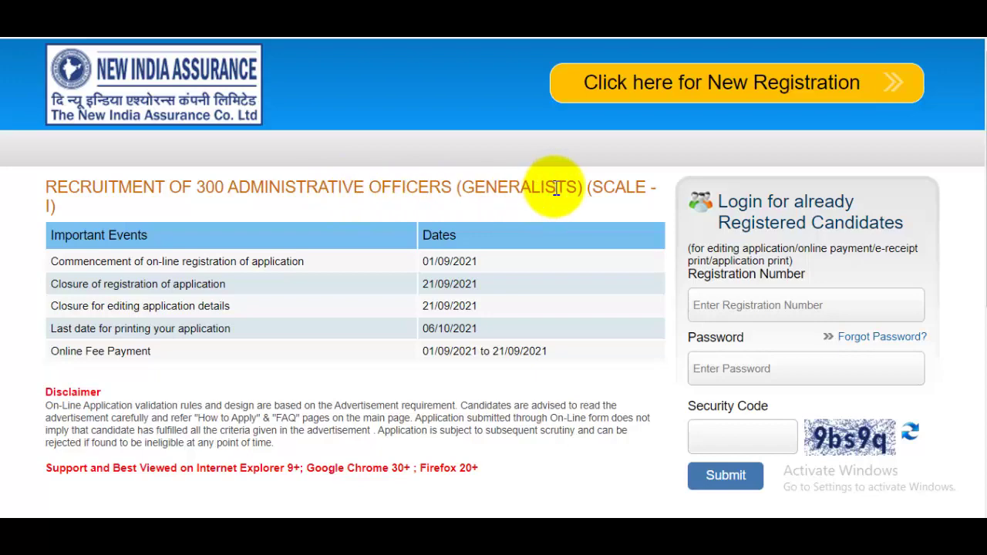
# Scroll through the AO recruitment's Important Events dates on the IBPS page.
pyautogui.scroll(-5, 646, 213)
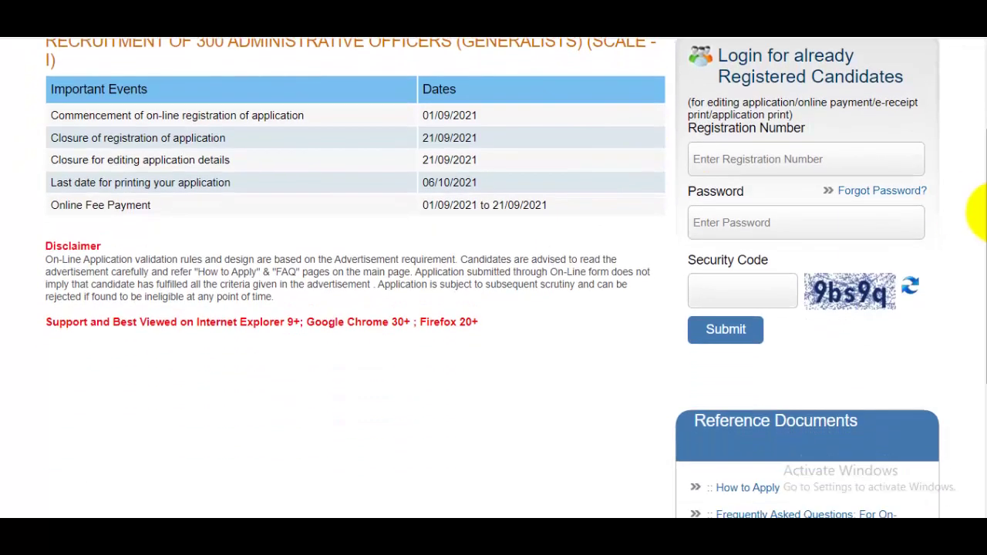
pyautogui.scroll(5, 978, 324)
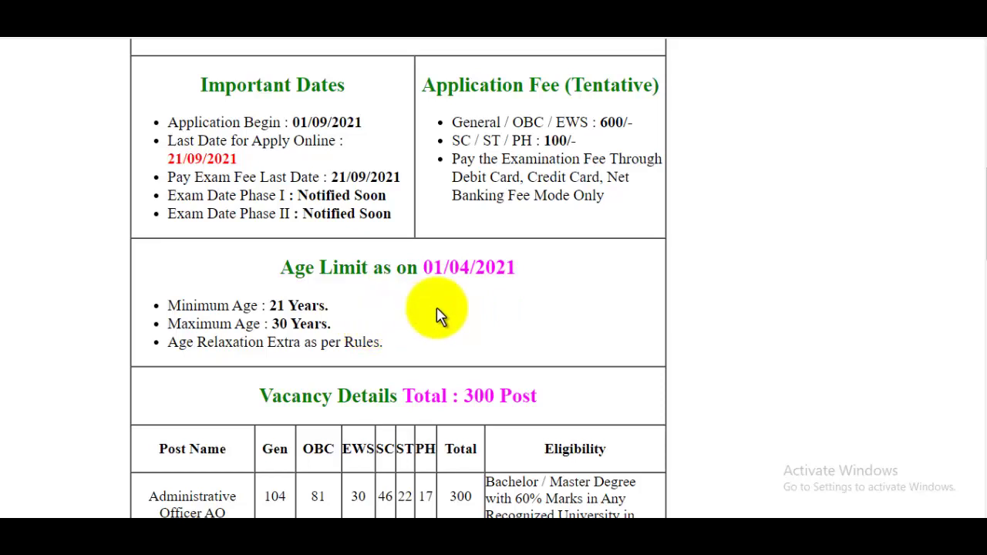
# Review the age limit and vacancy details for 300 posts, then return to the New India Assurance portal.
pyautogui.scroll(-1, 501, 312)
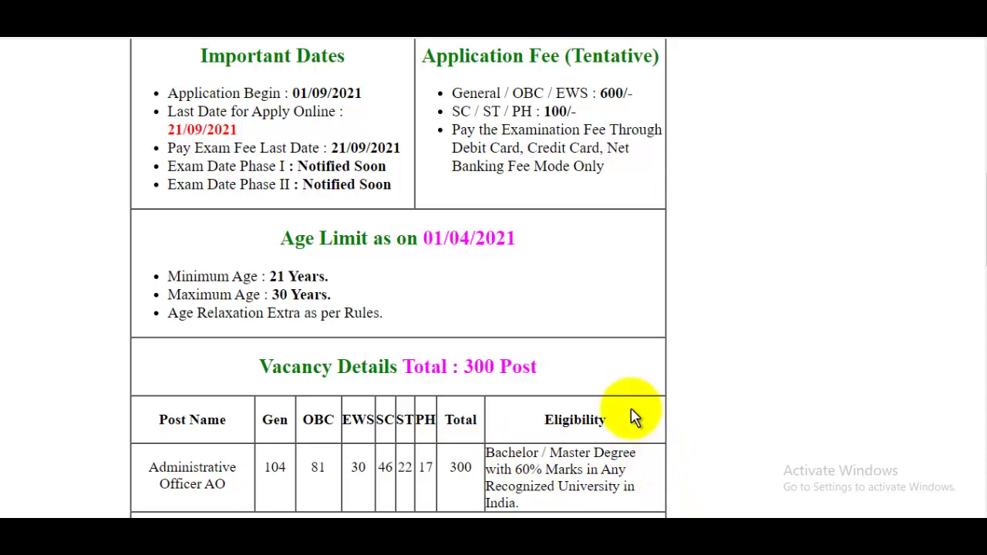
pyautogui.click(700, 31)
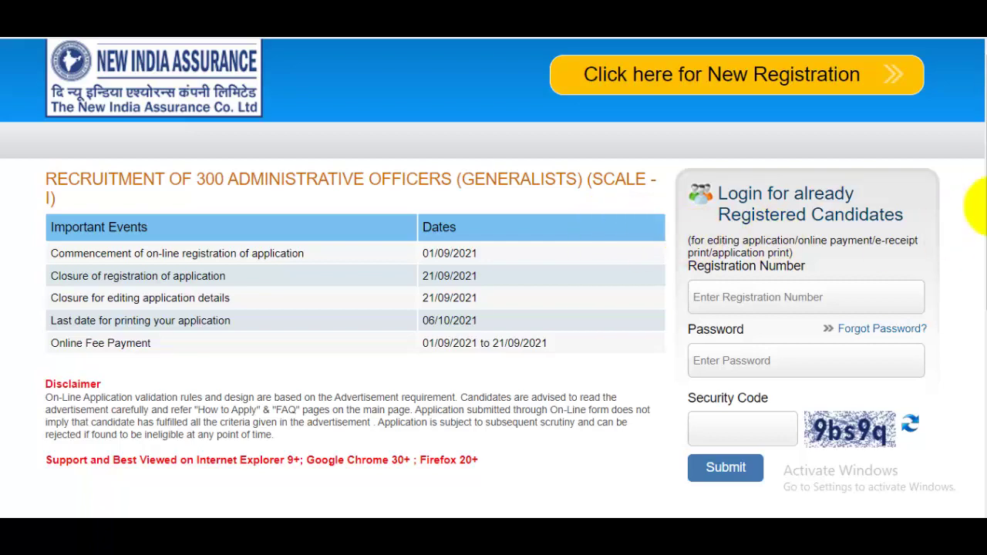
# Begin a new registration from the IBPS Online login page to reach the Basic Info form.
pyautogui.moveTo(986, 210); pyautogui.dragTo(985, 131)
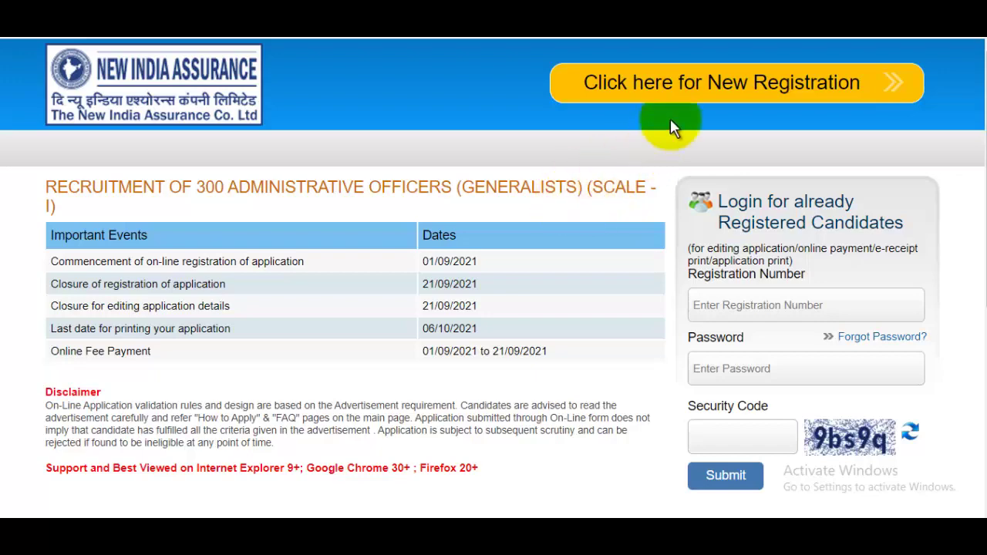
pyautogui.click(711, 97)
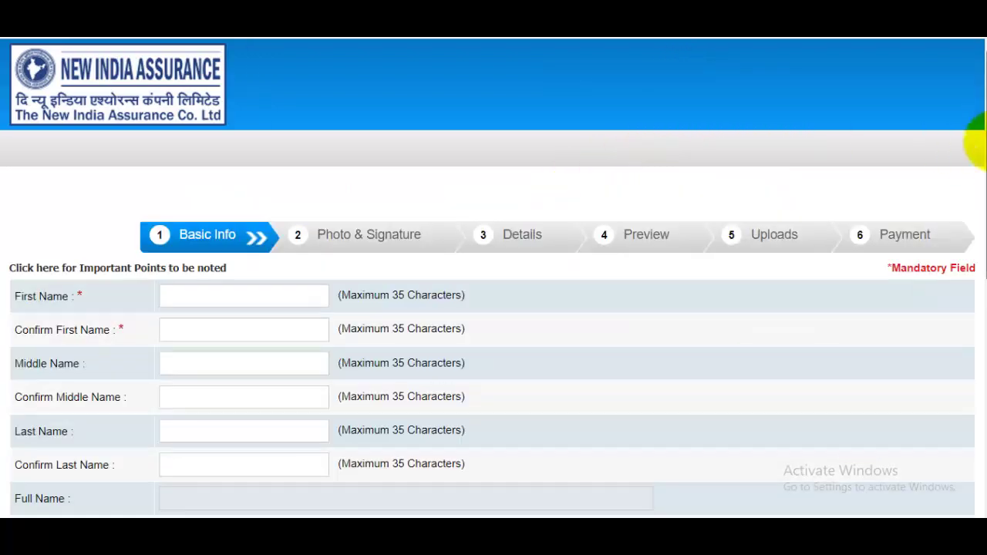
pyautogui.moveTo(986, 143)
pyautogui.mouseDown()
pyautogui.moveTo(986, 291)
pyautogui.moveTo(985, 152)
pyautogui.mouseUp()
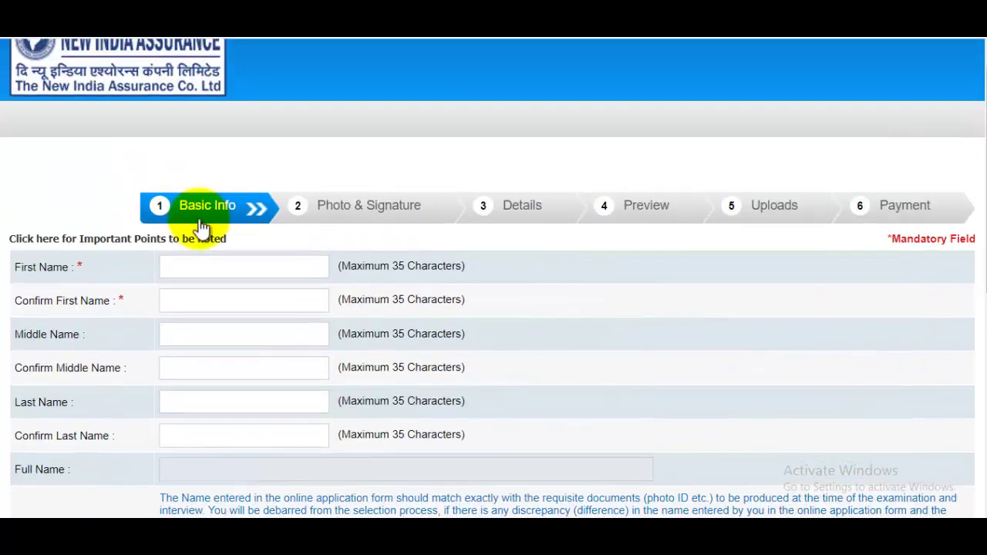
# Enter and confirm the candidate's first and last names.
pyautogui.click(195, 265)
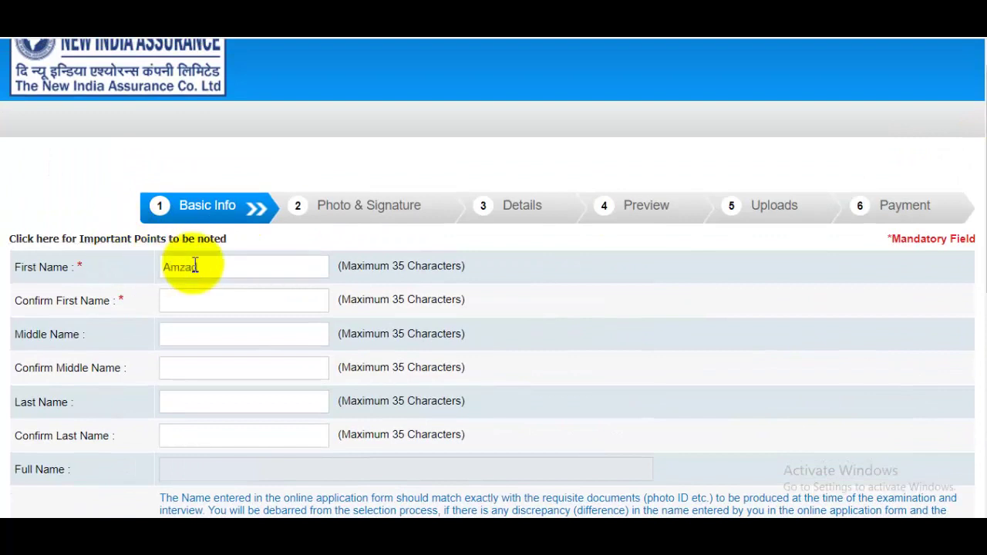
pyautogui.click(212, 308)
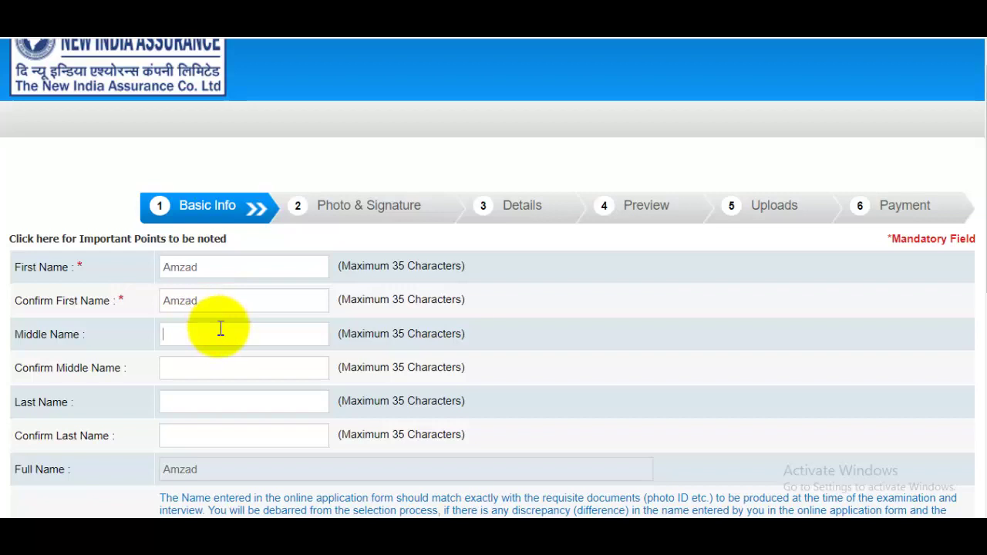
pyautogui.scroll(-1, 251, 275)
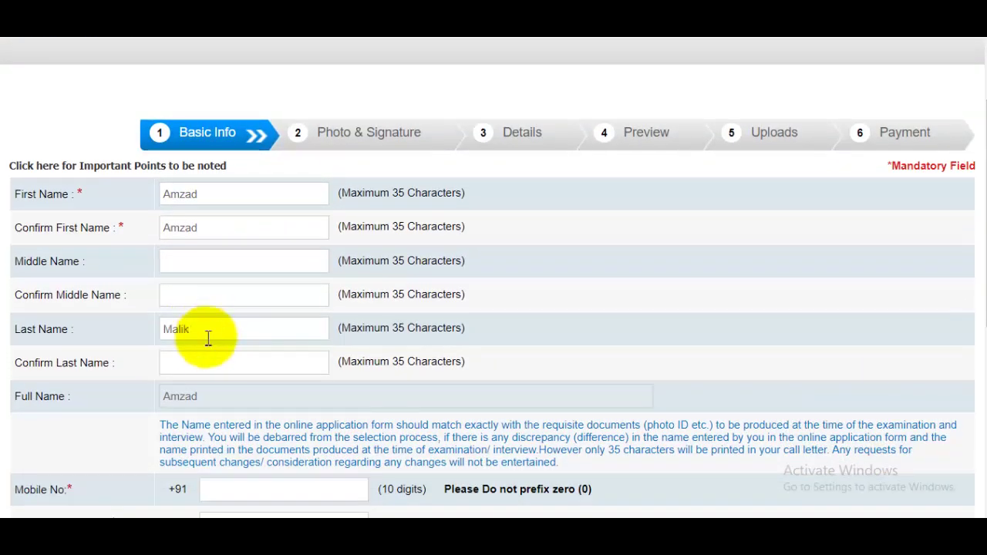
pyautogui.click(204, 353)
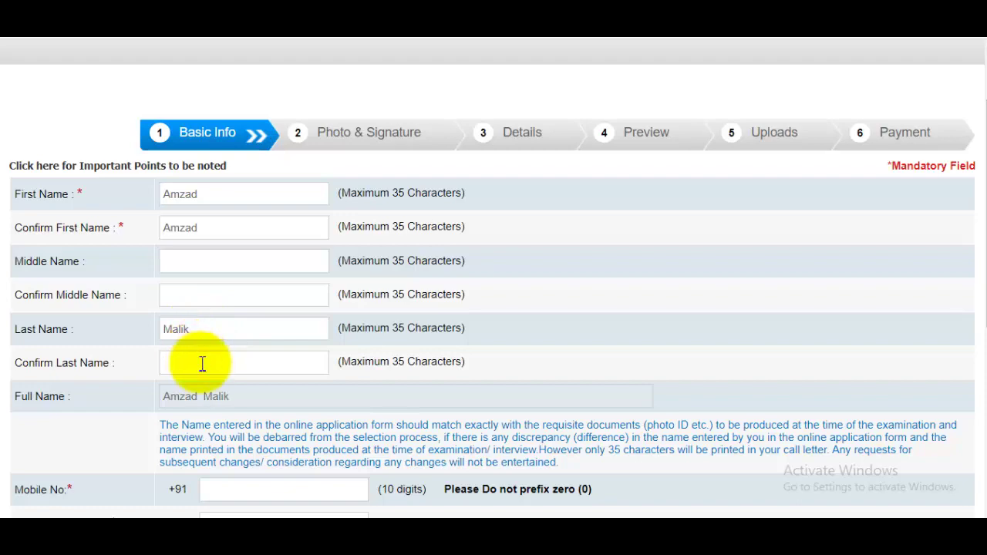
pyautogui.scroll(-3, 275, 370)
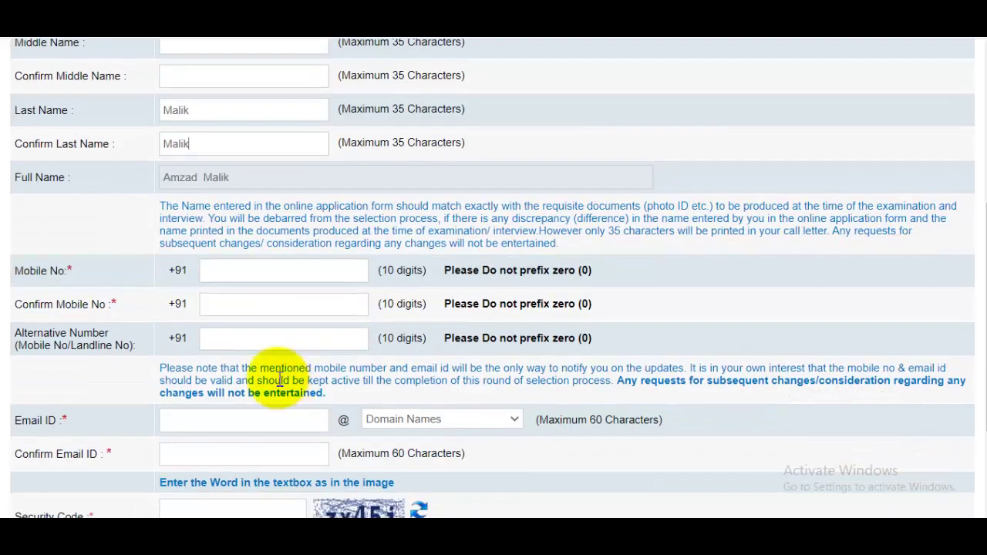
# Enter and confirm the candidate's mobile number.
pyautogui.click(251, 269)
pyautogui.write('9999999')
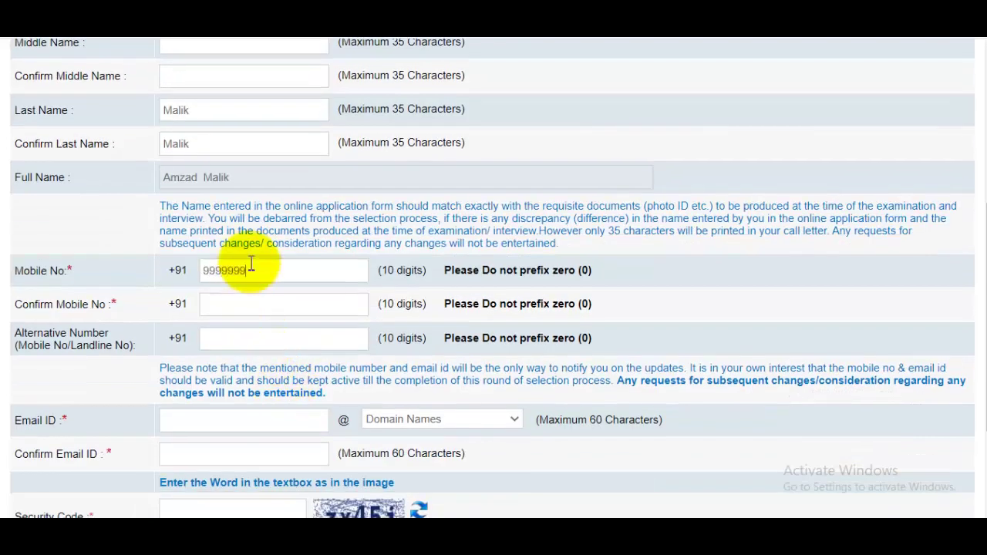
pyautogui.write('999')
pyautogui.click(249, 308)
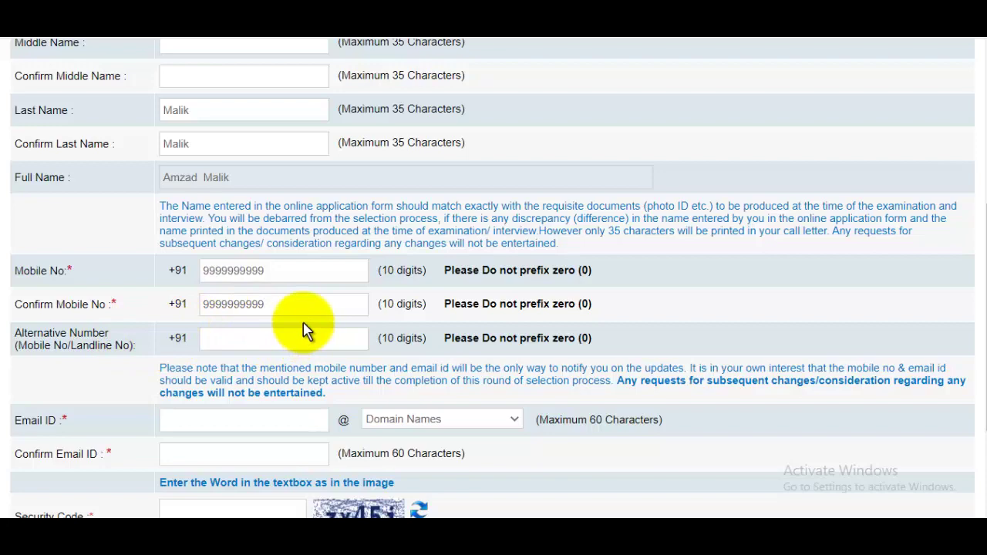
pyautogui.click(264, 341)
pyautogui.scroll(1, 346, 319)
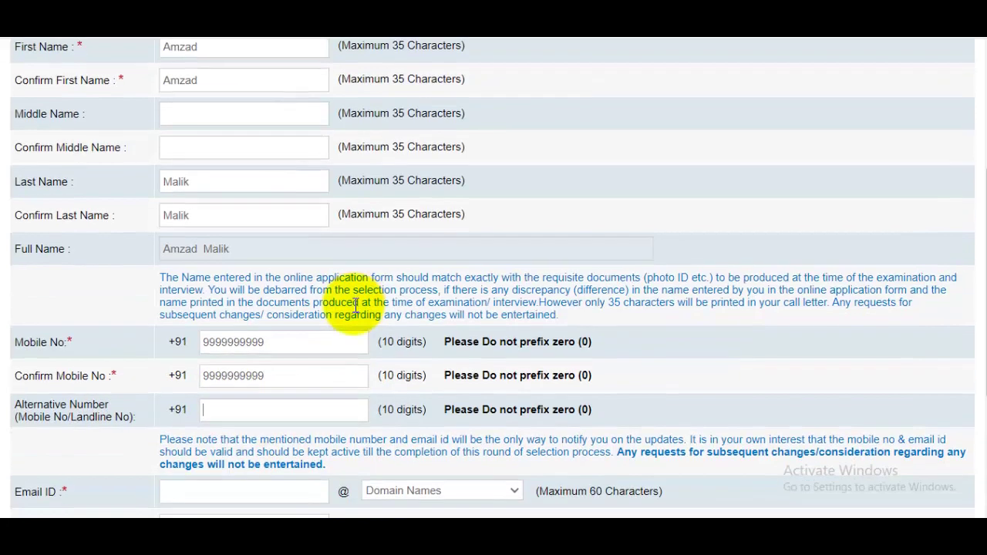
pyautogui.scroll(-2, 359, 331)
# Enter the candidate's e-mail with the gmail.com domain and confirm it.
pyautogui.click(244, 347)
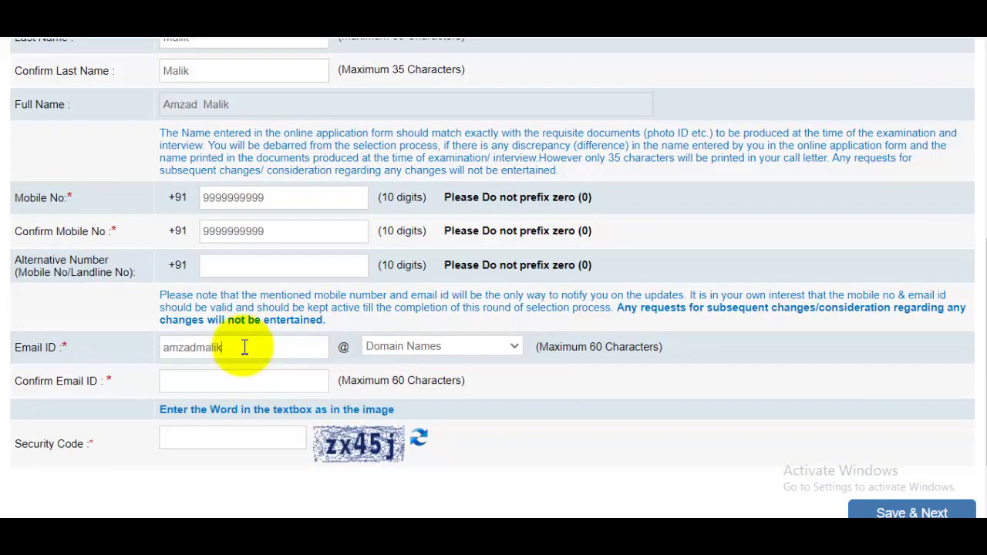
pyautogui.click(382, 347)
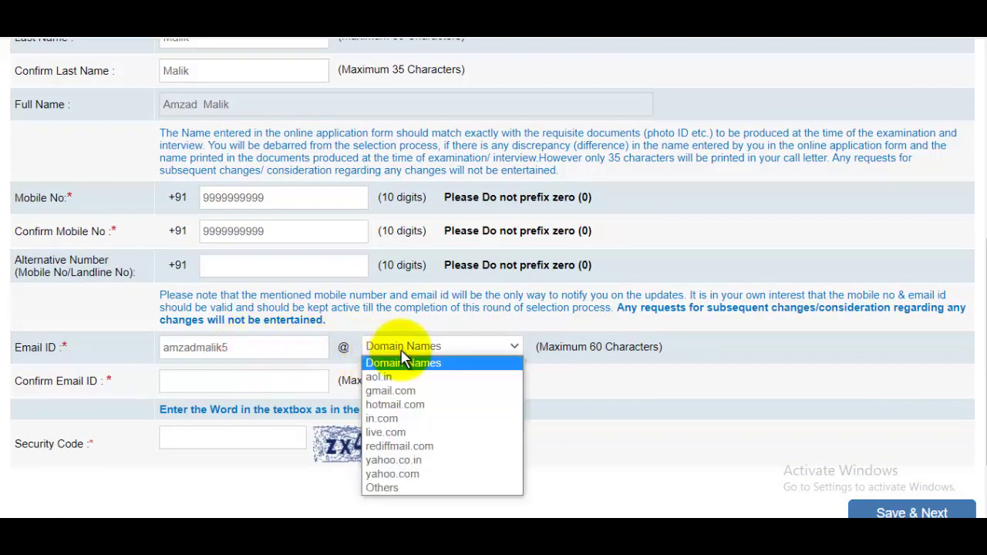
pyautogui.click(393, 391)
pyautogui.click(261, 387)
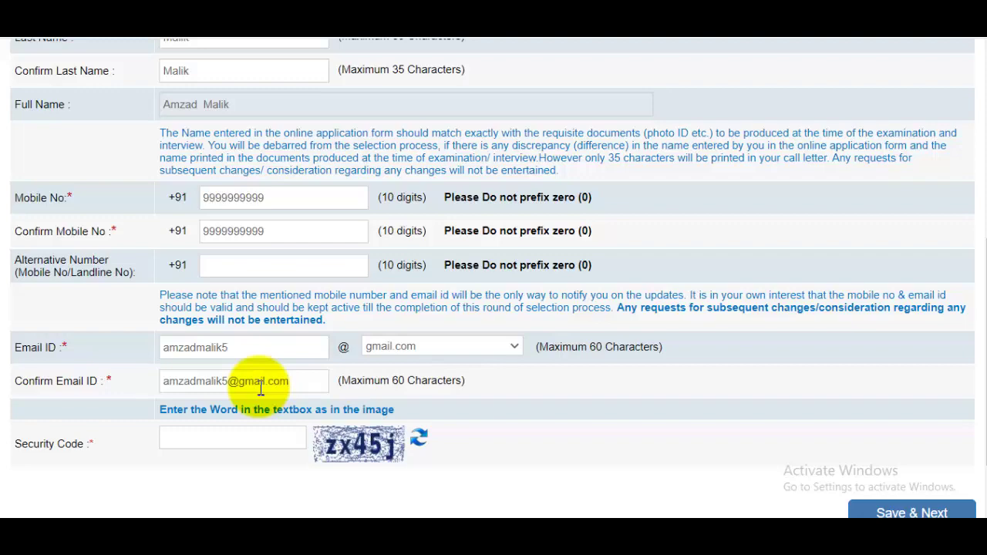
pyautogui.scroll(5, 282, 168)
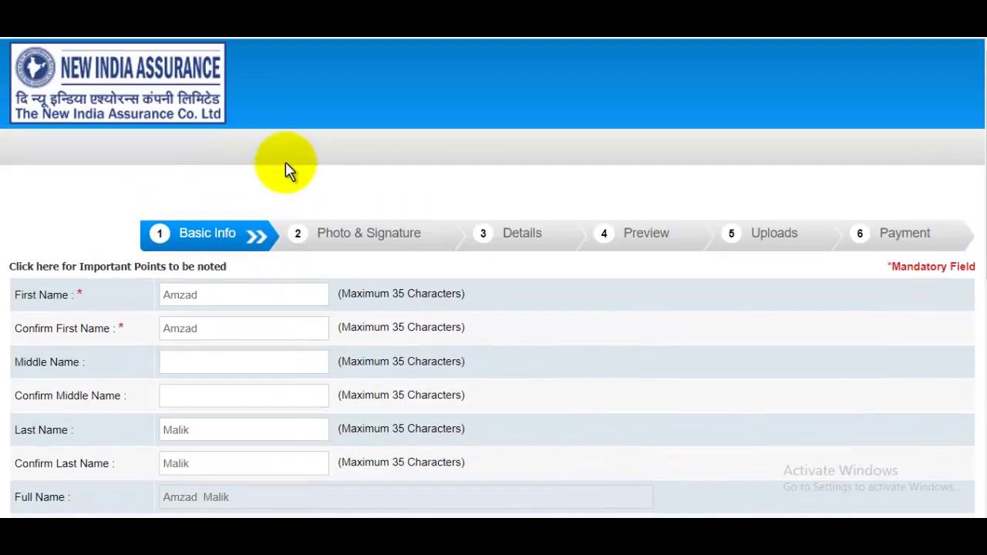
pyautogui.scroll(-5, 347, 331)
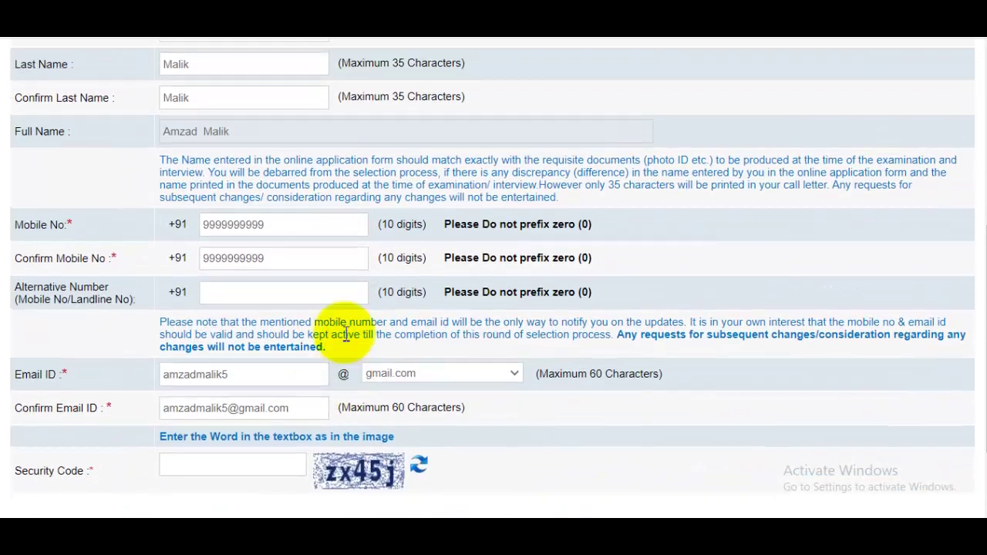
# Fill in the security code and save the Basic Info step.
pyautogui.click(235, 468)
pyautogui.scroll(-1, 661, 262)
pyautogui.scroll(1, 659, 255)
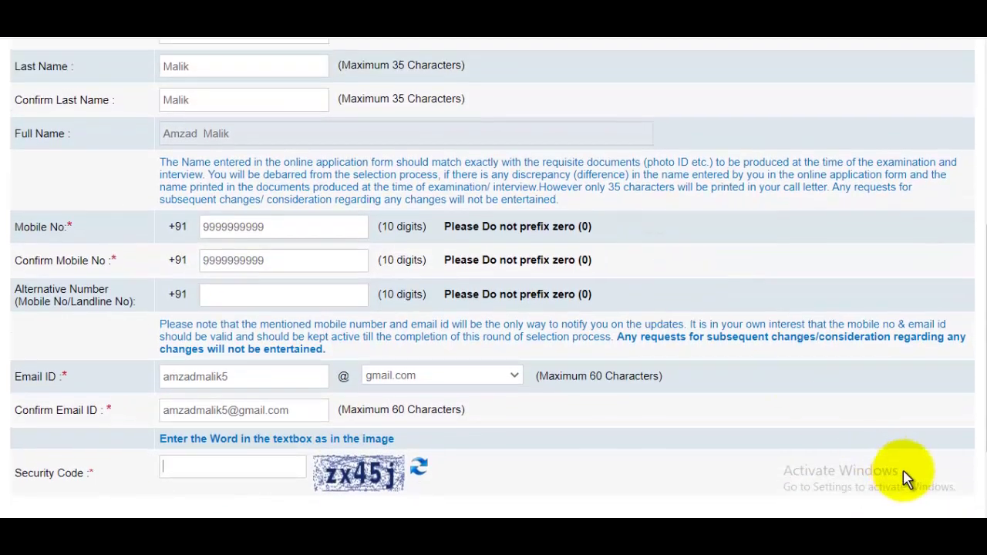
pyautogui.scroll(-2, 910, 463)
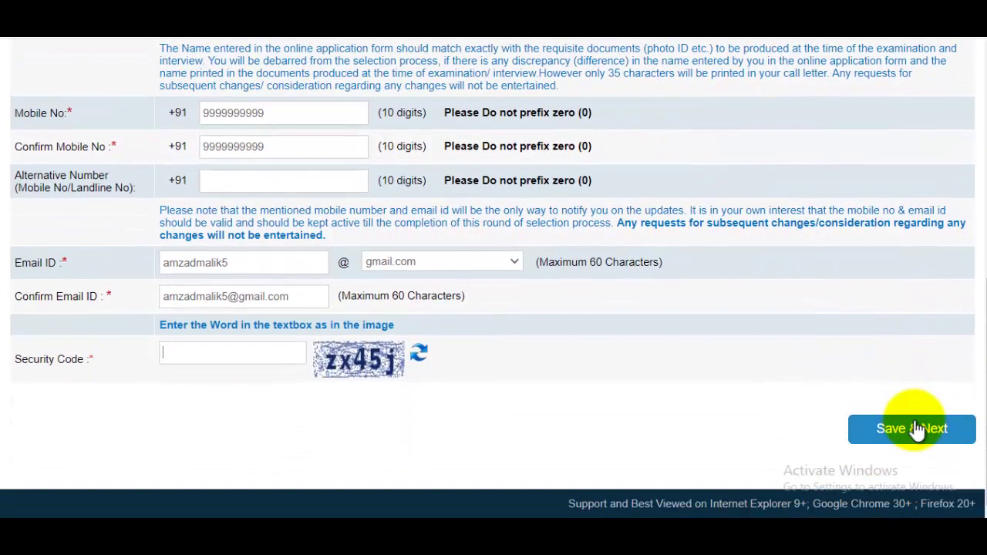
pyautogui.click(916, 430)
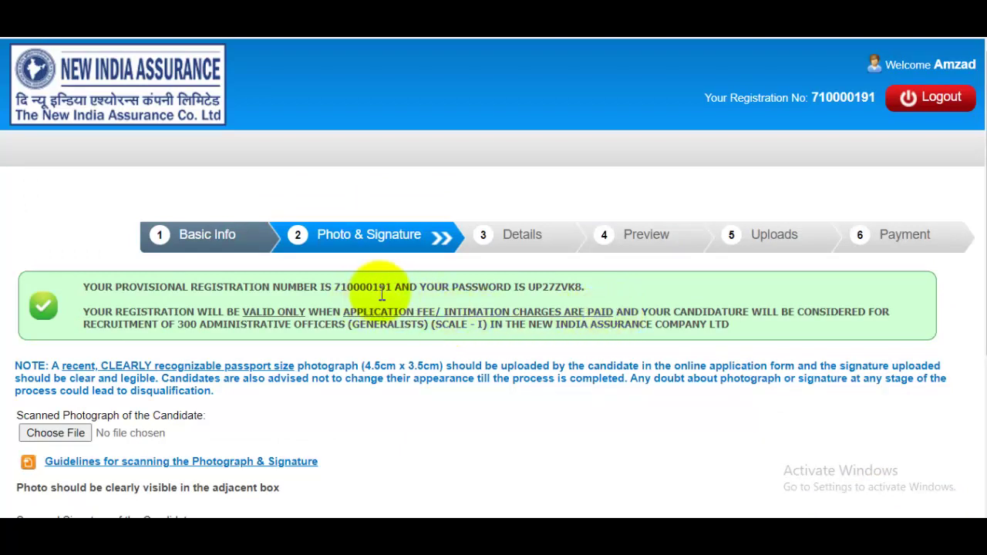
# Note the provisional registration number and password, then choose a file for the scanned photograph.
pyautogui.moveTo(334, 287); pyautogui.dragTo(601, 288)
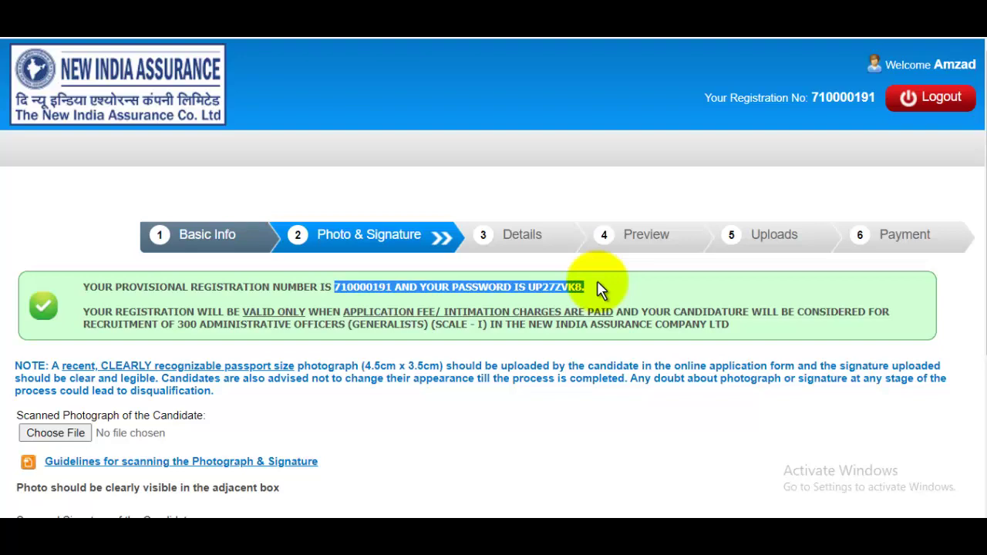
pyautogui.scroll(-2, 600, 287)
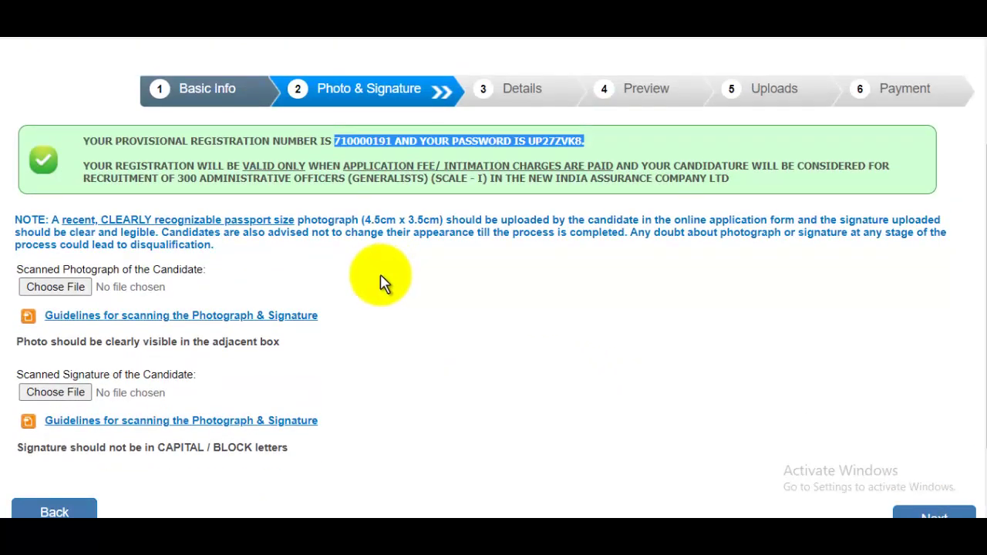
pyautogui.click(68, 289)
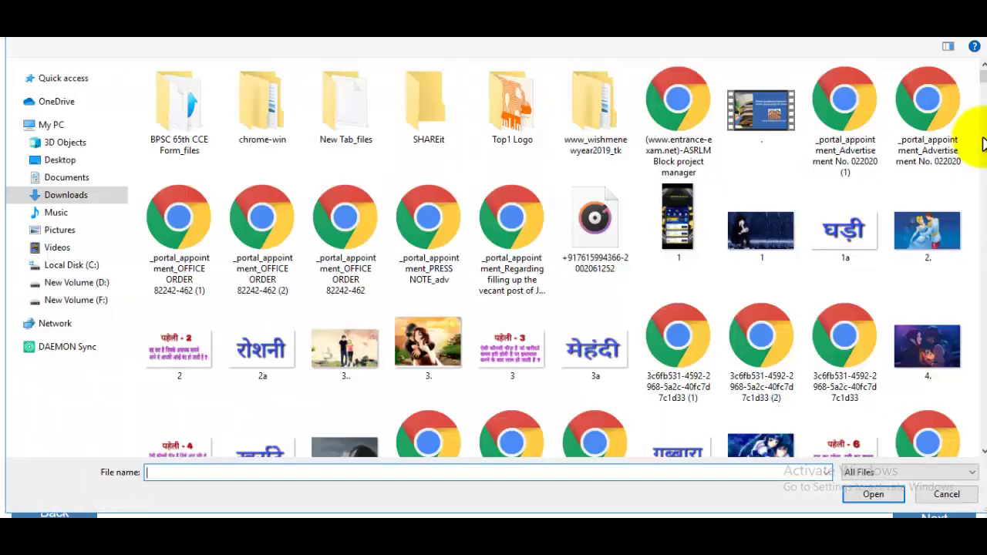
# Upload the candidate's passport photo from the Pictures folder.
pyautogui.click(106, 232)
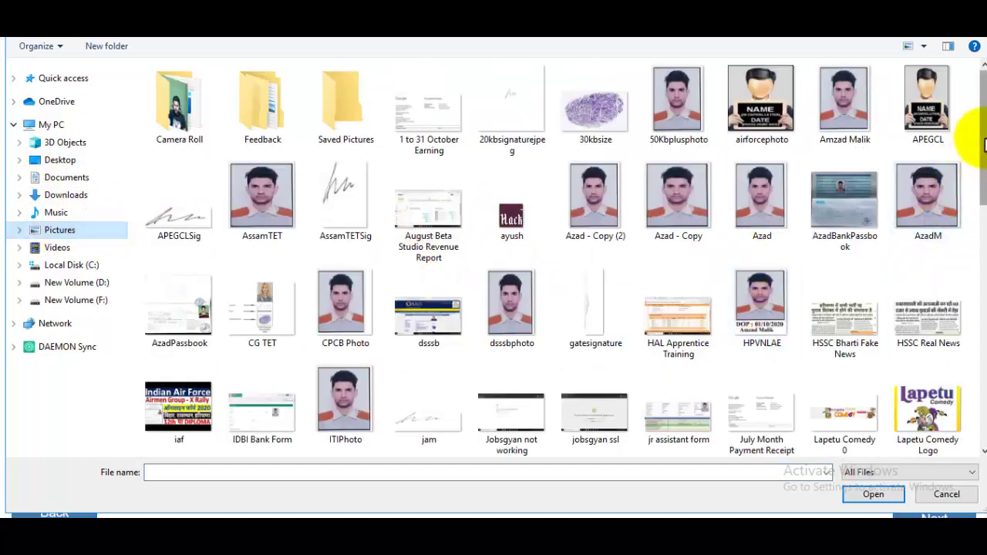
pyautogui.click(941, 205)
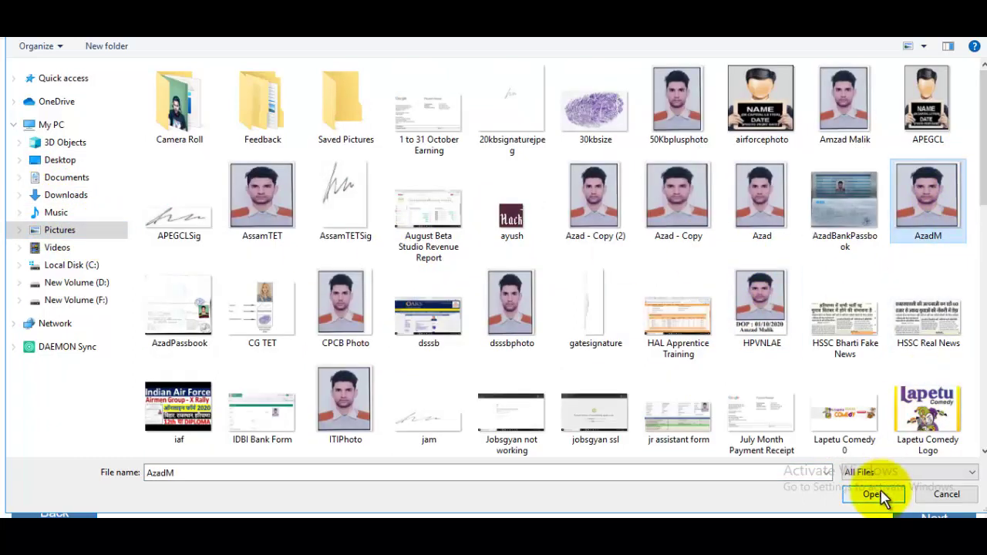
pyautogui.click(873, 494)
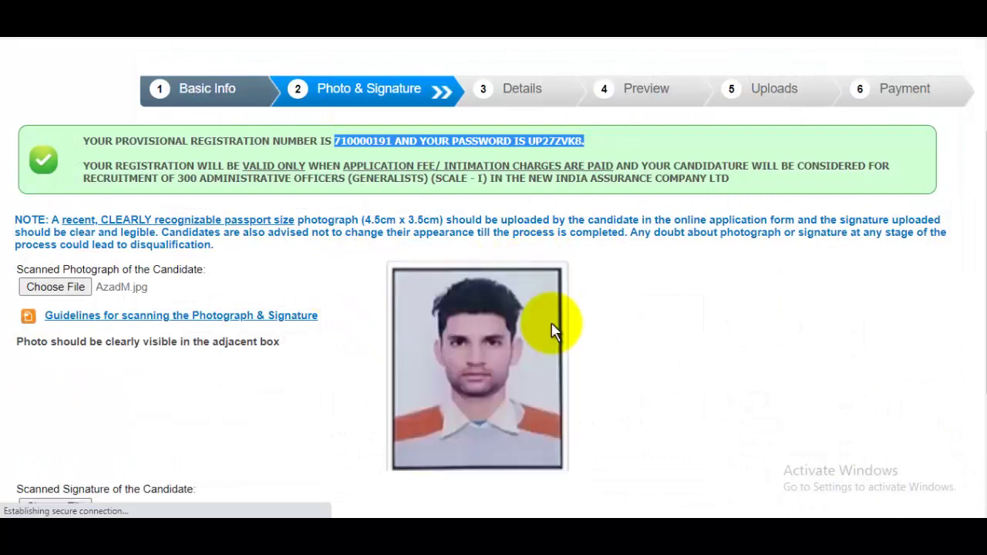
# Upload signaturerandom.jpg as the signature and continue to the Details step.
pyautogui.scroll(-1, 551, 331)
pyautogui.scroll(-1, 552, 332)
pyautogui.click(74, 300)
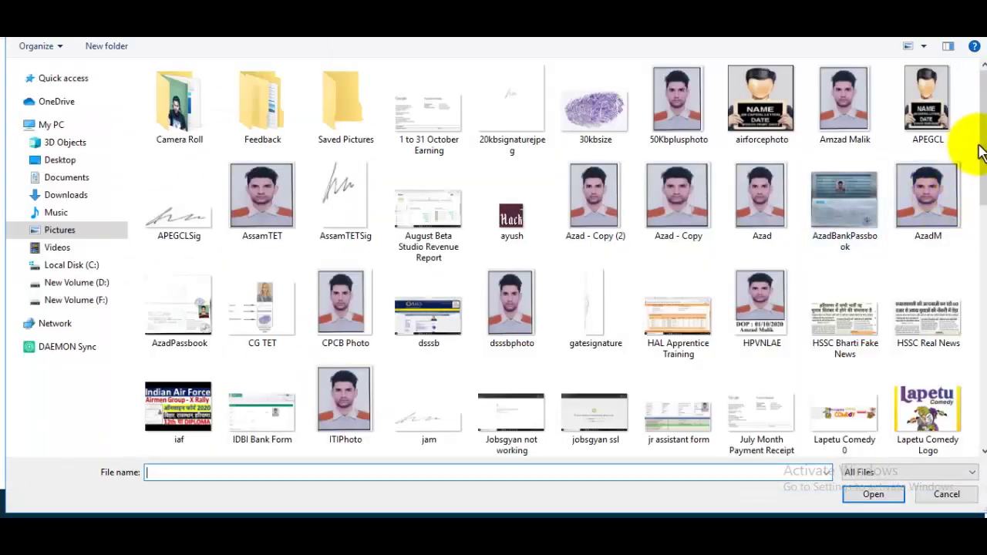
pyautogui.moveTo(982, 172); pyautogui.dragTo(978, 363)
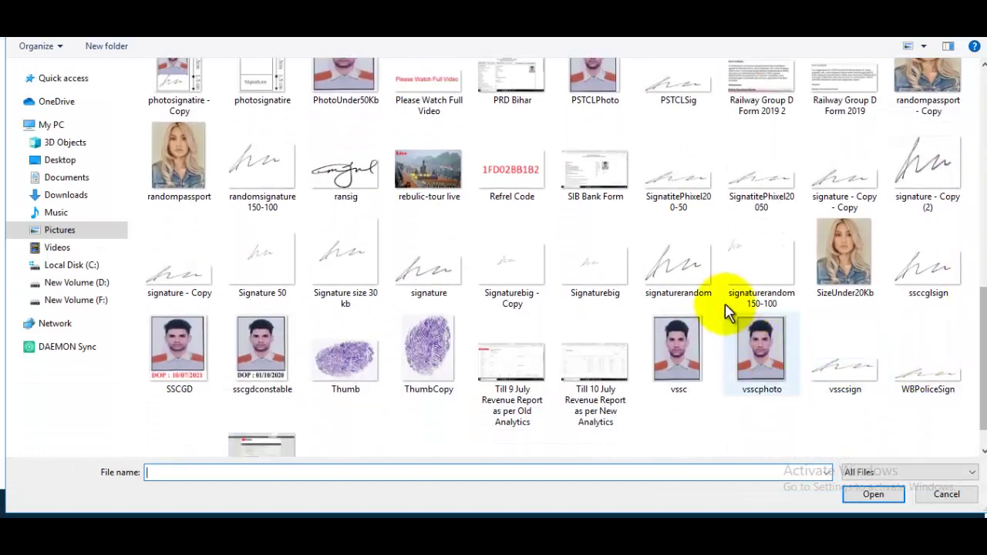
pyautogui.click(679, 262)
pyautogui.click(872, 494)
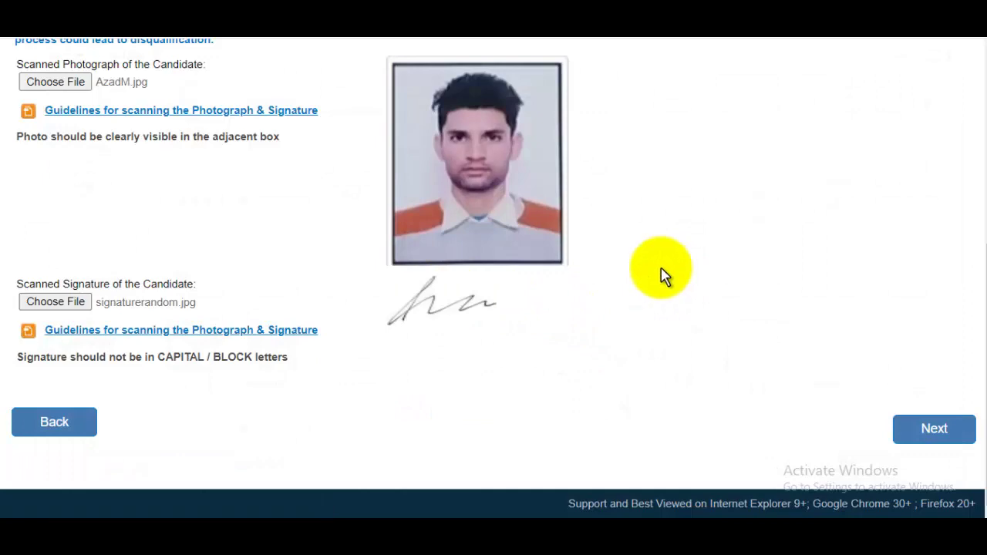
pyautogui.scroll(5, 644, 270)
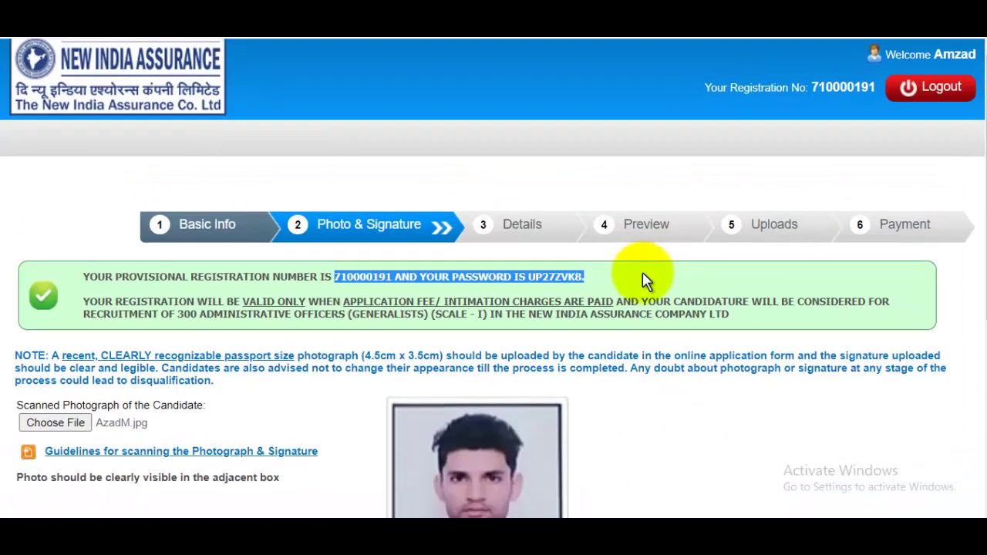
pyautogui.scroll(-5, 644, 277)
pyautogui.click(956, 440)
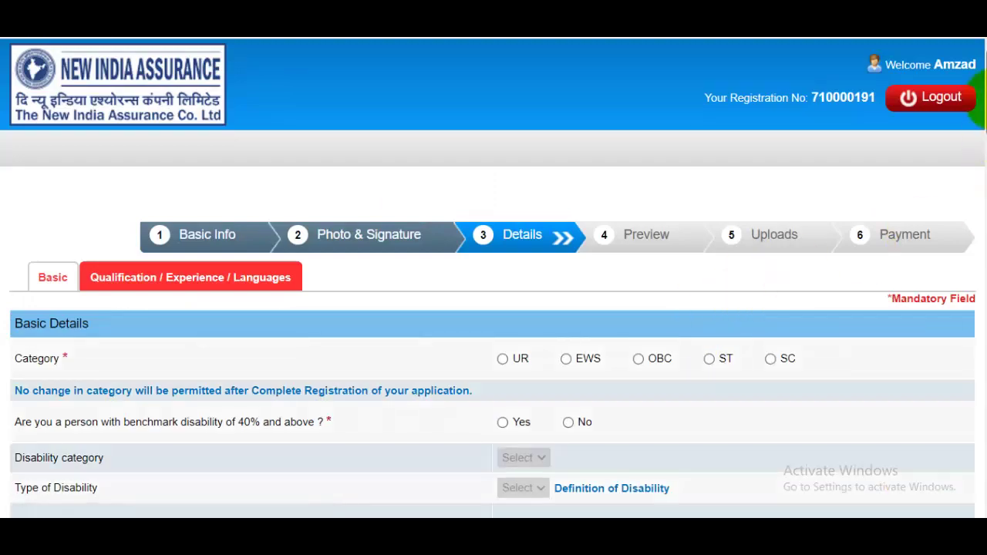
# Set category to UR, dismiss the warning, and answer No to disability and insurance-employee questions.
pyautogui.moveTo(986, 99)
pyautogui.mouseDown()
pyautogui.moveTo(986, 494)
pyautogui.moveTo(986, 94)
pyautogui.mouseUp()
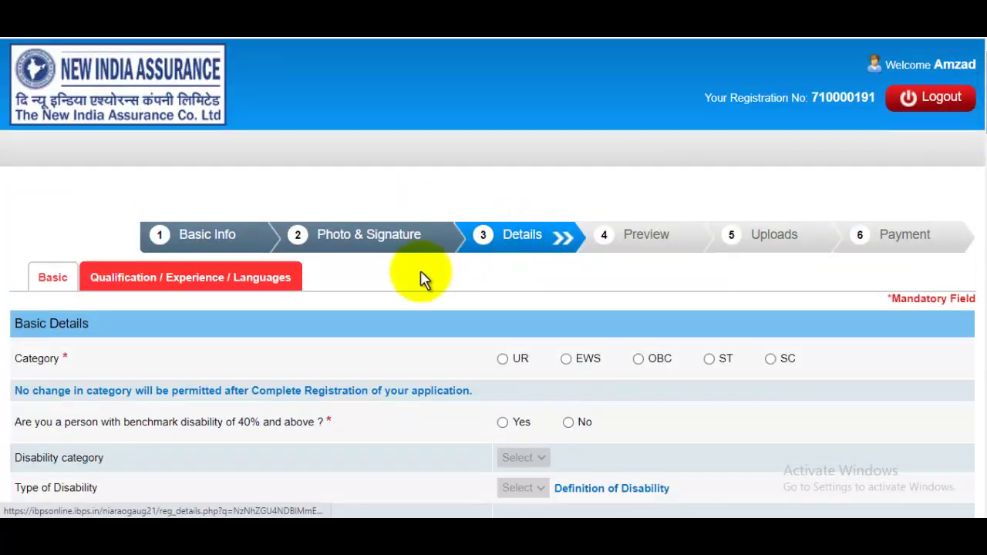
pyautogui.scroll(-1, 259, 300)
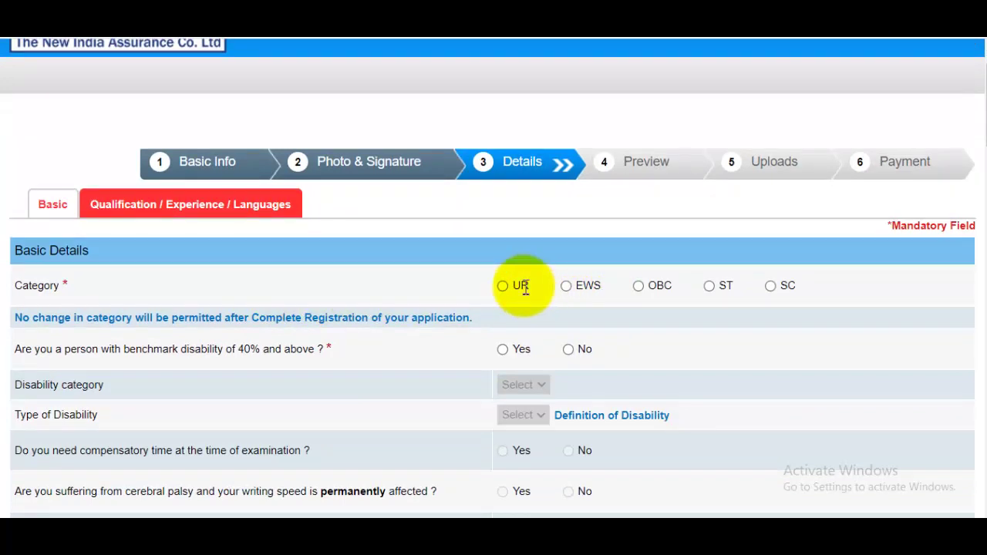
pyautogui.click(637, 285)
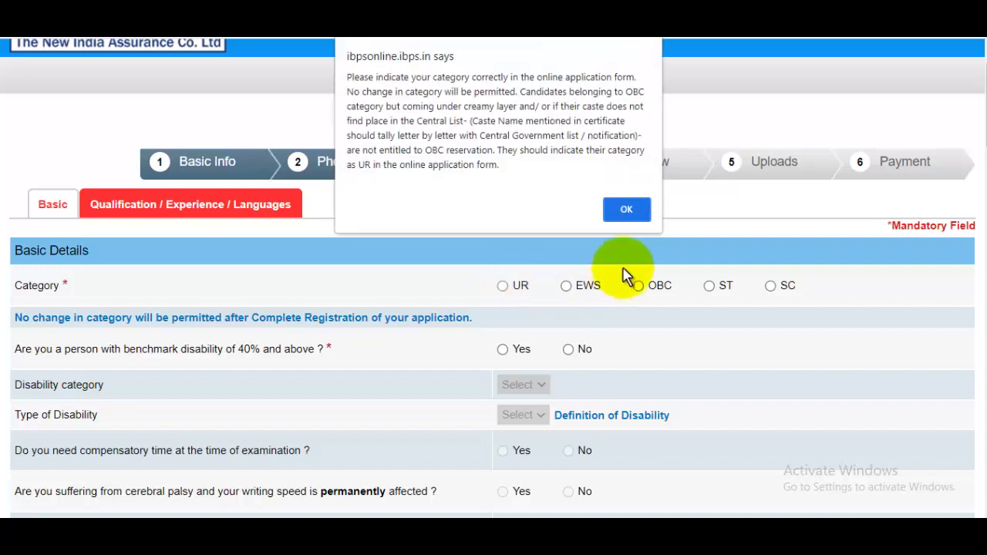
pyautogui.click(621, 209)
pyautogui.scroll(-1, 478, 262)
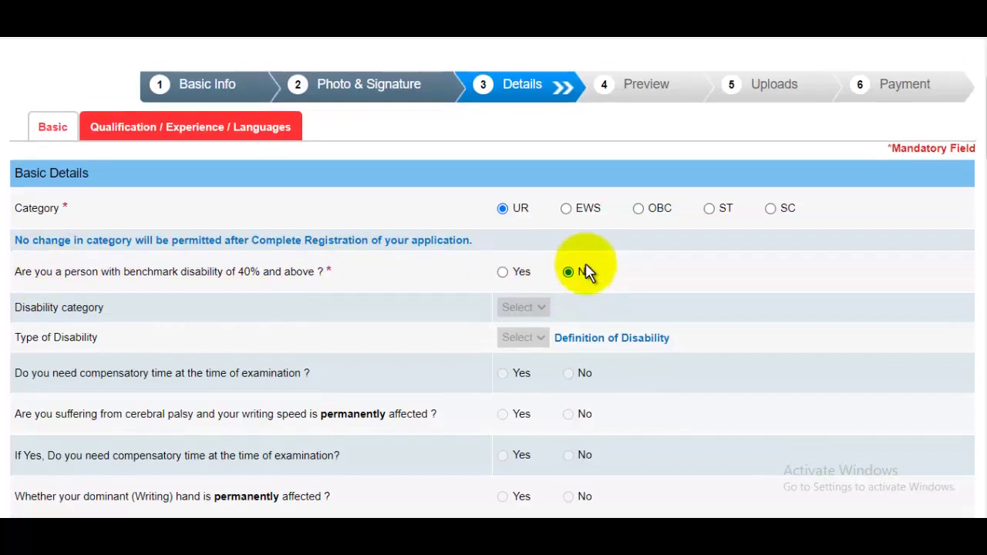
pyautogui.scroll(-2, 489, 277)
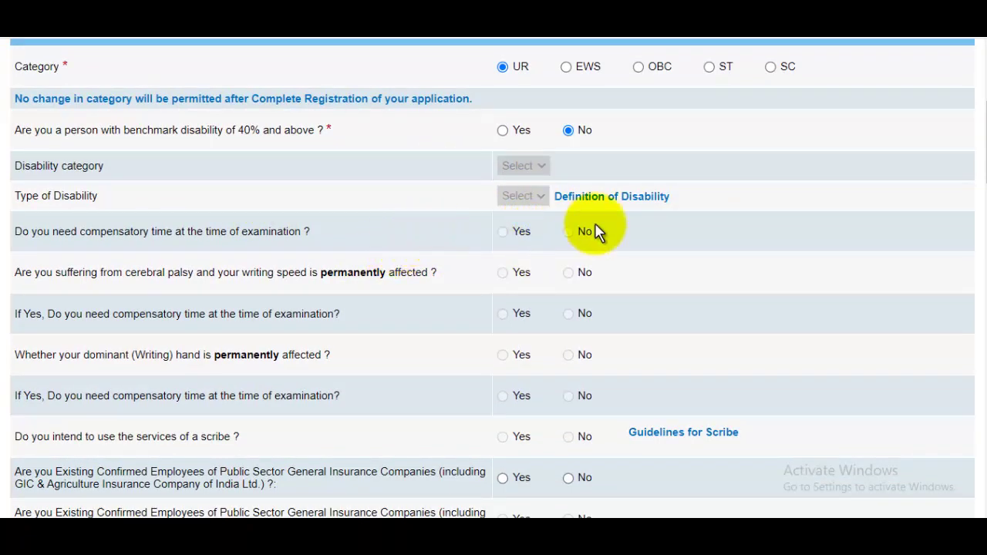
pyautogui.scroll(-1, 598, 232)
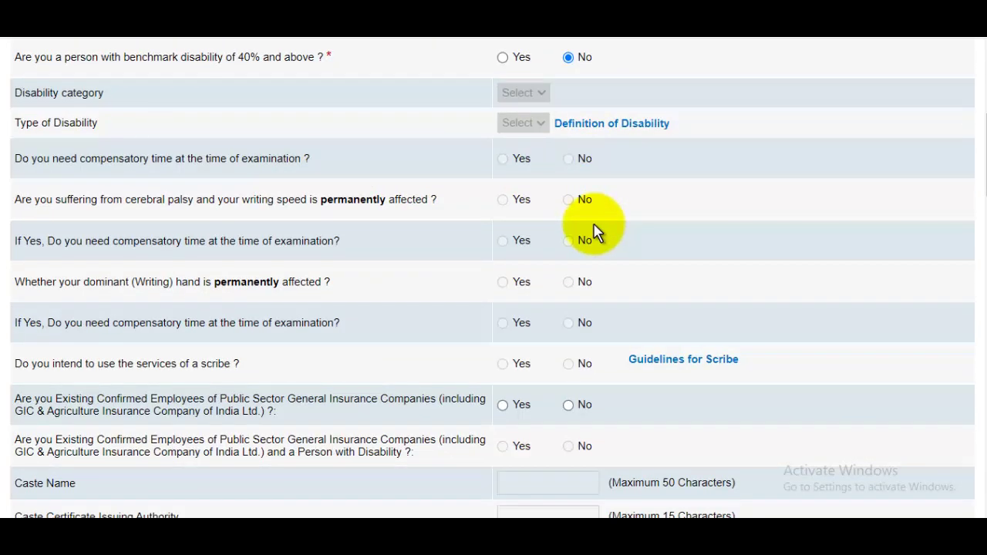
pyautogui.scroll(-2, 580, 239)
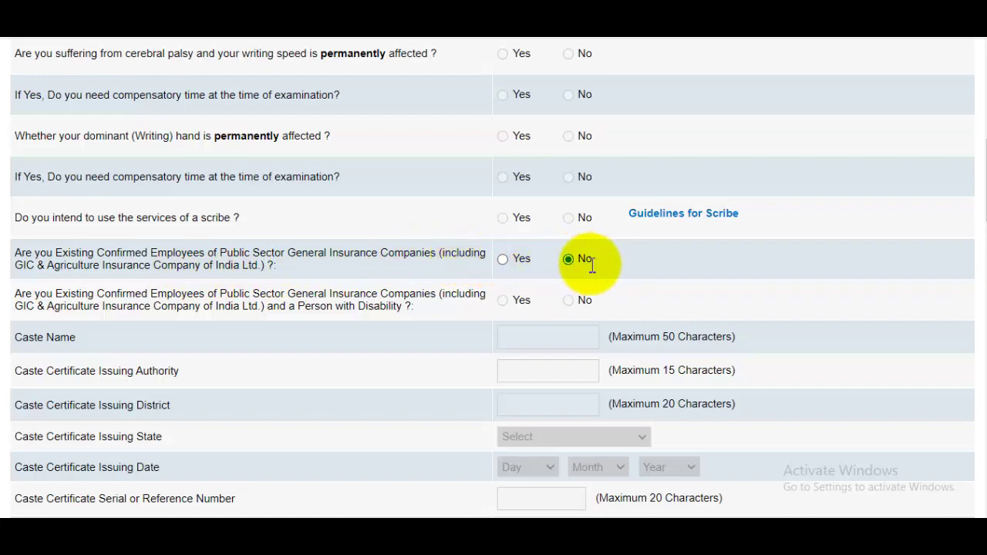
pyautogui.scroll(-2, 596, 262)
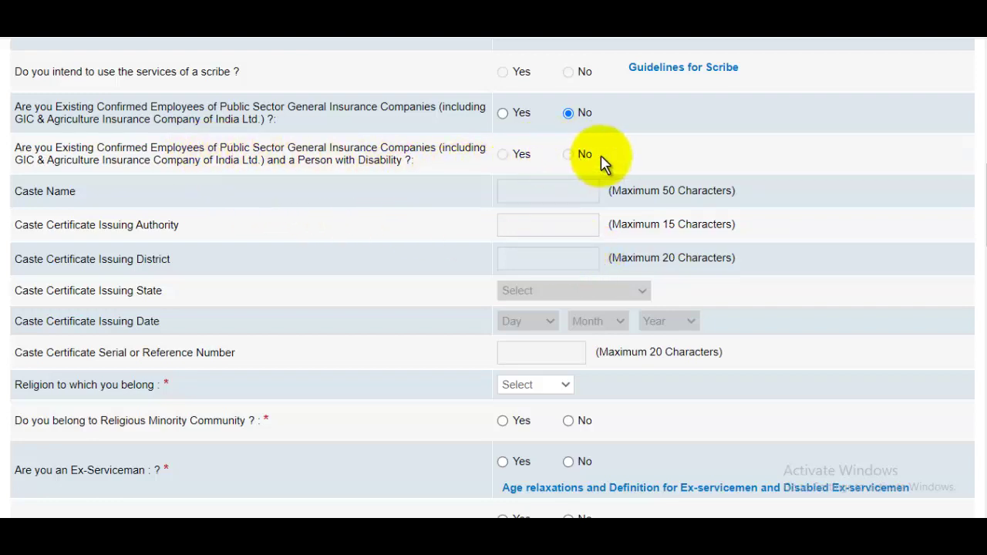
pyautogui.moveTo(979, 220)
pyautogui.mouseDown()
pyautogui.moveTo(976, 148)
pyautogui.moveTo(979, 274)
pyautogui.moveTo(972, 223)
pyautogui.mouseUp()
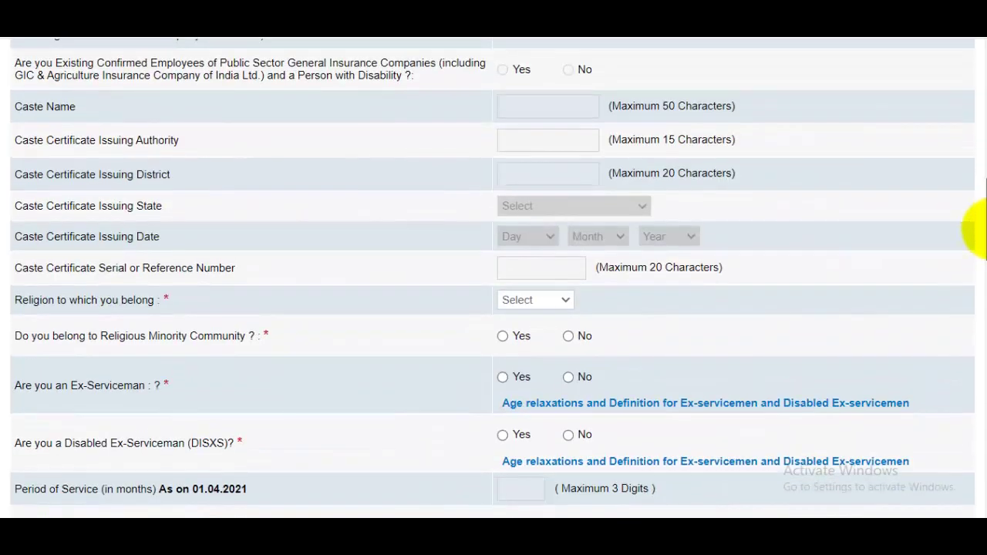
# Set religion to Muslim and answer No for minority and ex-serviceman.
pyautogui.scroll(1, 486, 220)
pyautogui.scroll(2, 486, 220)
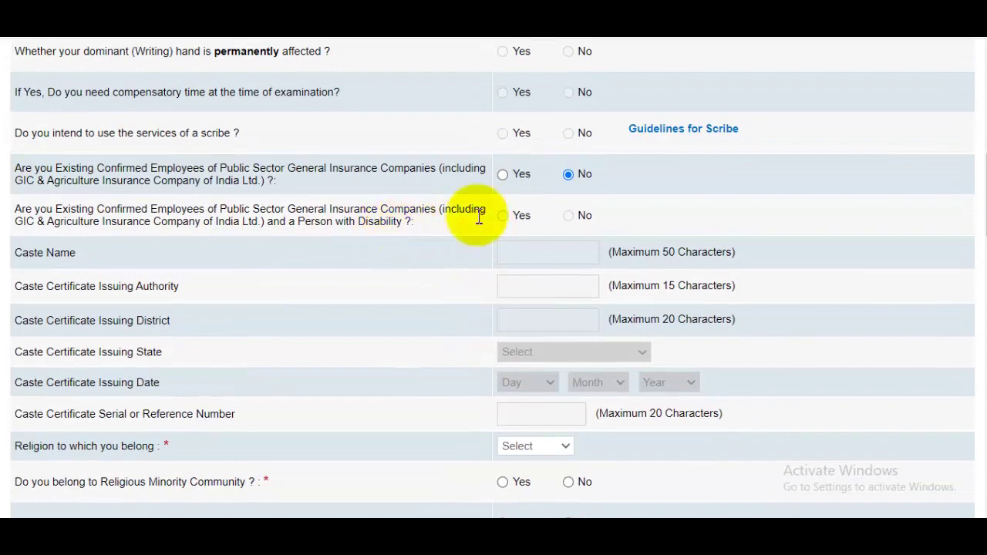
pyautogui.scroll(-2, 625, 224)
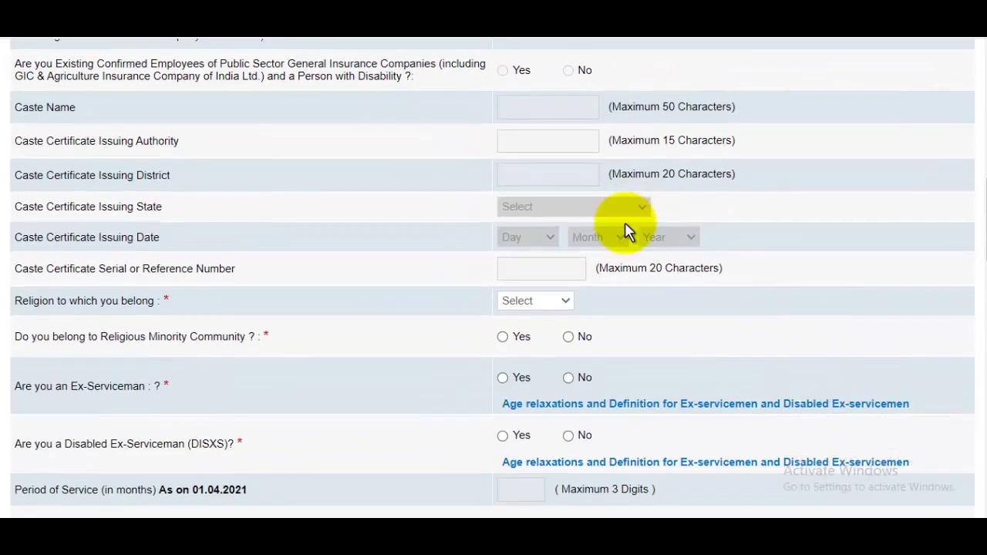
pyautogui.scroll(-1, 540, 283)
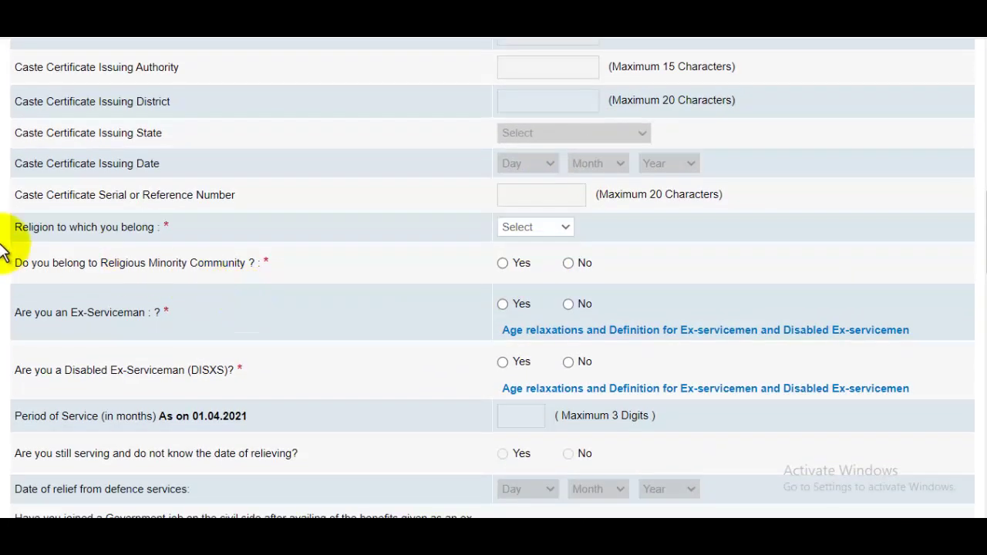
pyautogui.click(540, 230)
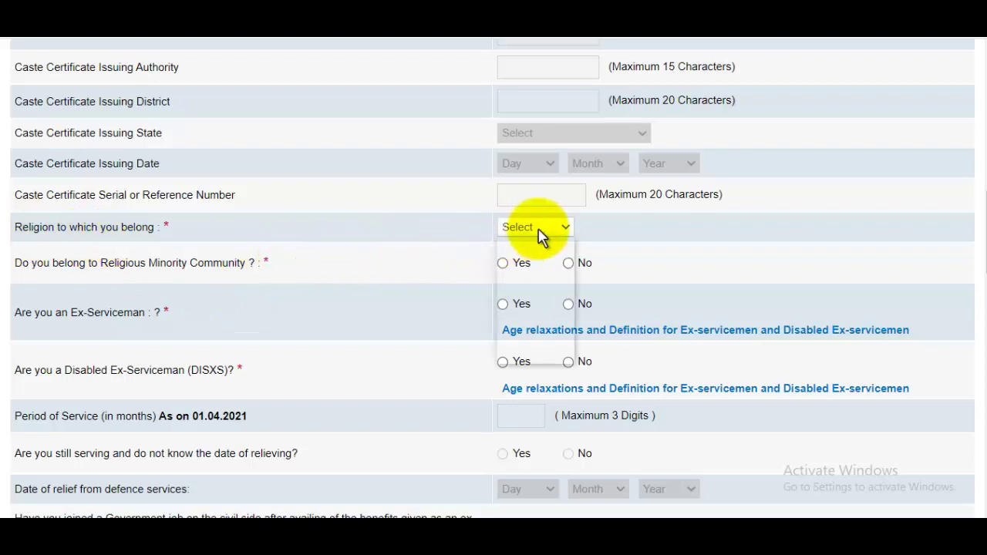
pyautogui.click(529, 314)
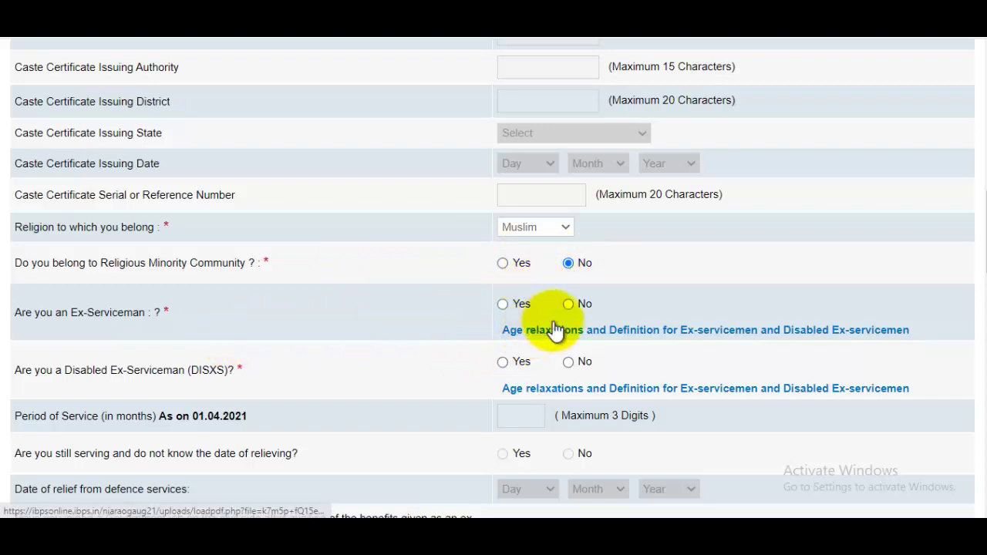
pyautogui.scroll(1, 584, 310)
pyautogui.scroll(-1, 584, 310)
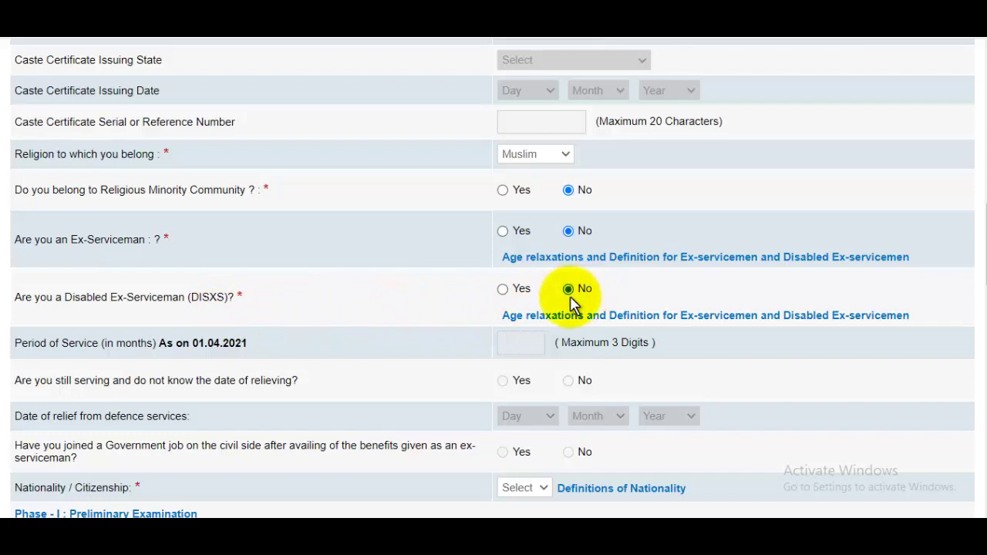
pyautogui.scroll(-1, 577, 296)
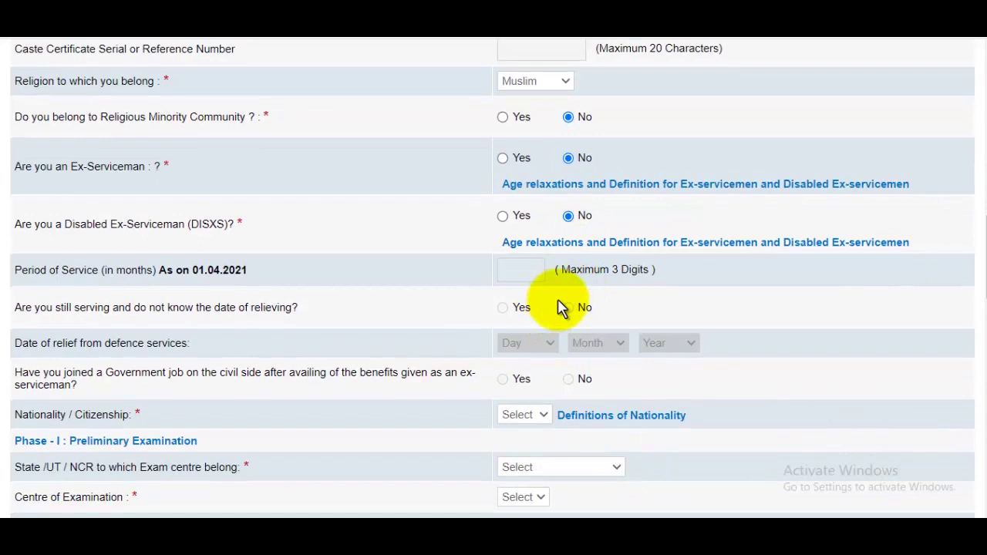
pyautogui.scroll(-2, 561, 307)
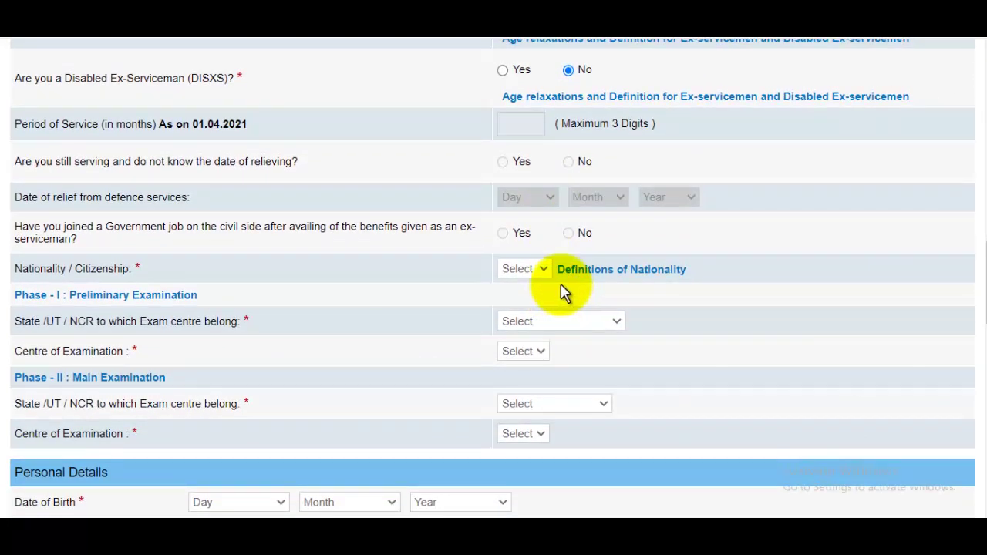
# Set nationality to Indian and the Phase I exam-centre state to Delhi, leaving the centre unchosen.
pyautogui.click(524, 269)
pyautogui.click(514, 300)
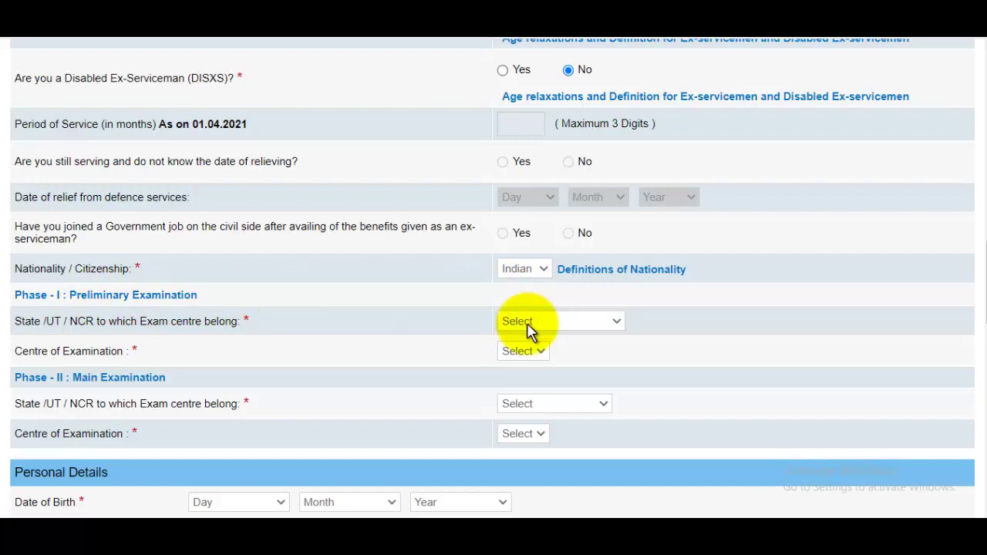
pyautogui.click(554, 330)
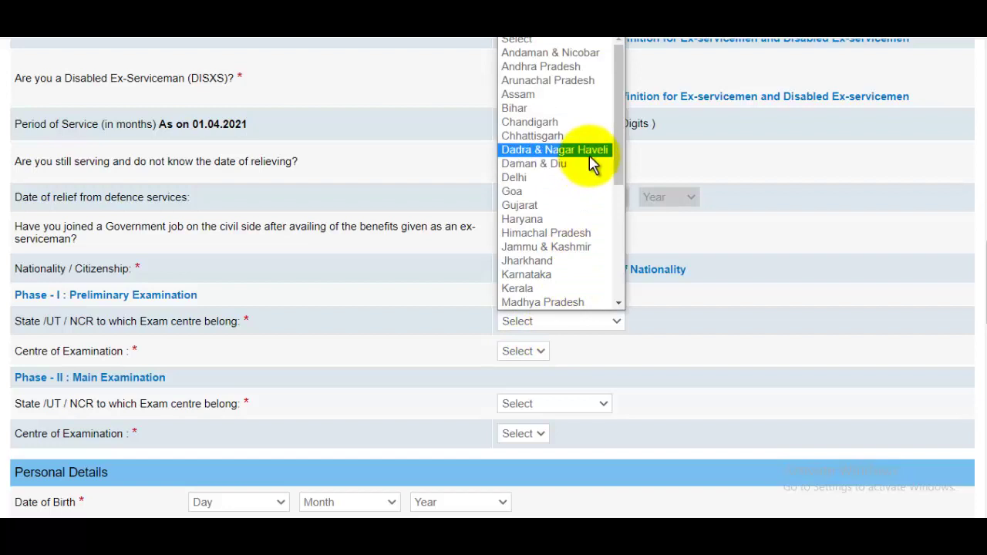
pyautogui.click(532, 182)
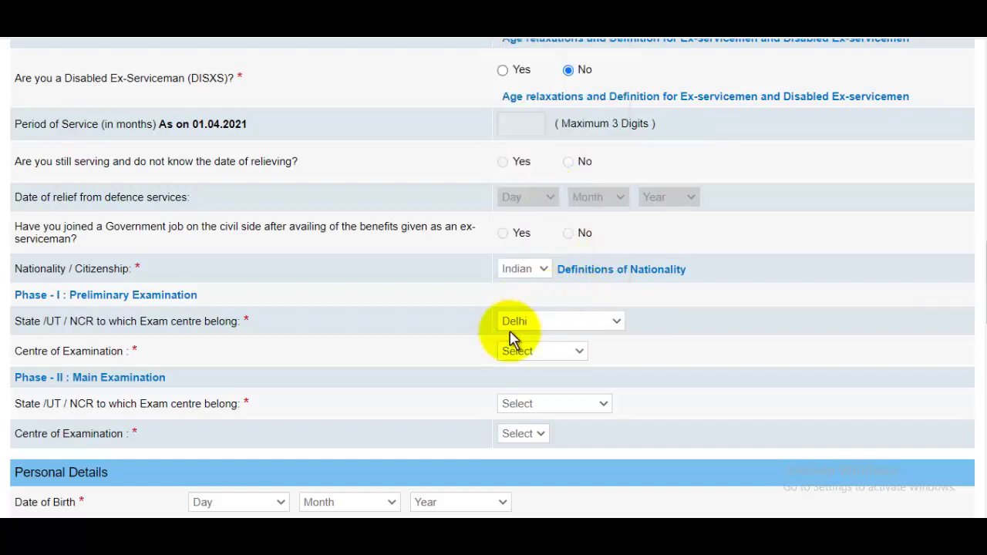
pyautogui.click(545, 354)
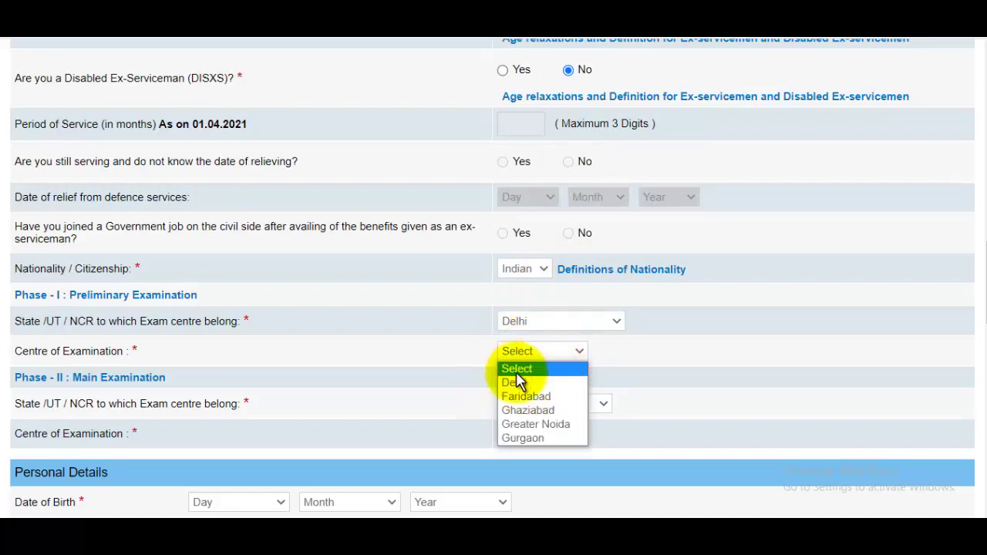
pyautogui.click(516, 374)
# Choose Uttar Pradesh as the Phase II main exam-centre state.
pyautogui.scroll(-1, 569, 269)
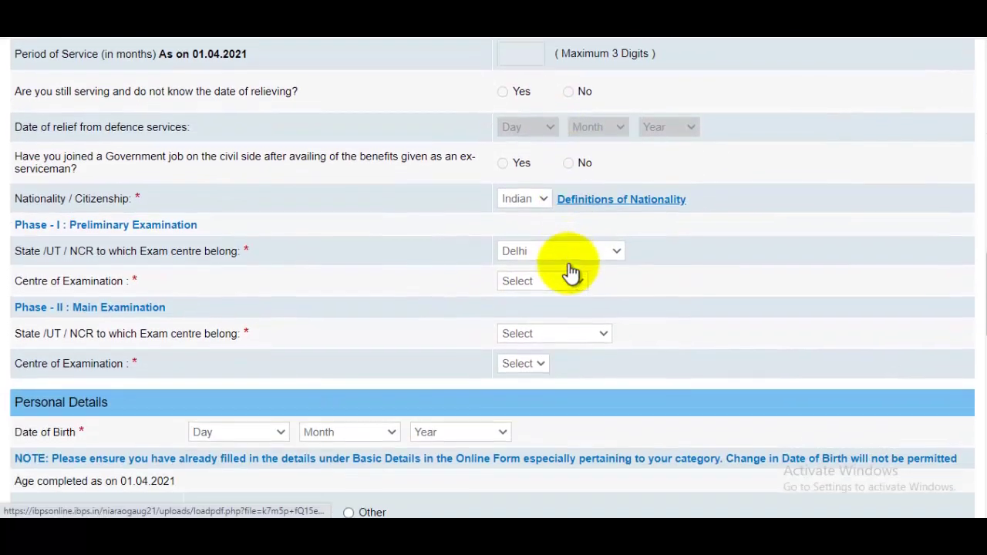
pyautogui.click(528, 332)
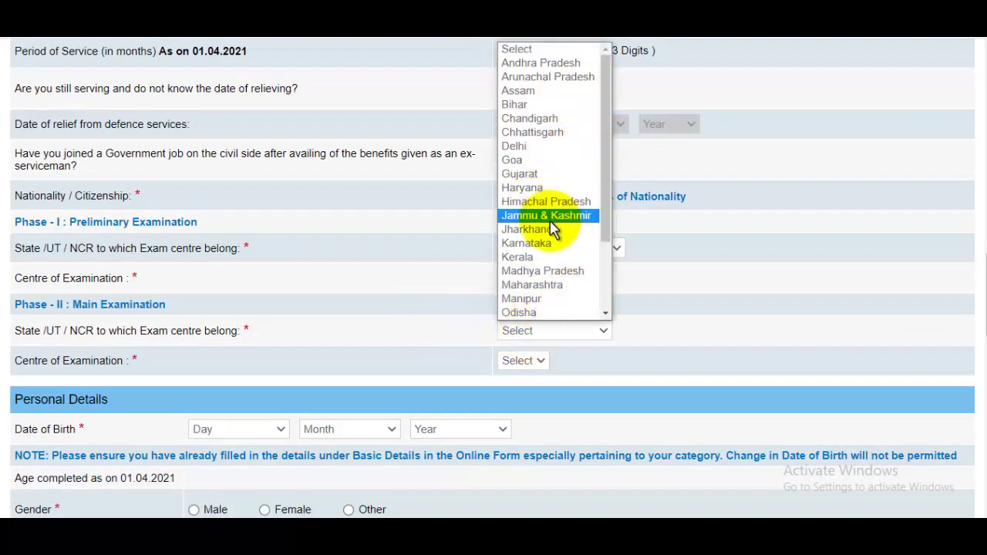
pyautogui.moveTo(606, 218); pyautogui.dragTo(605, 299)
pyautogui.click(551, 282)
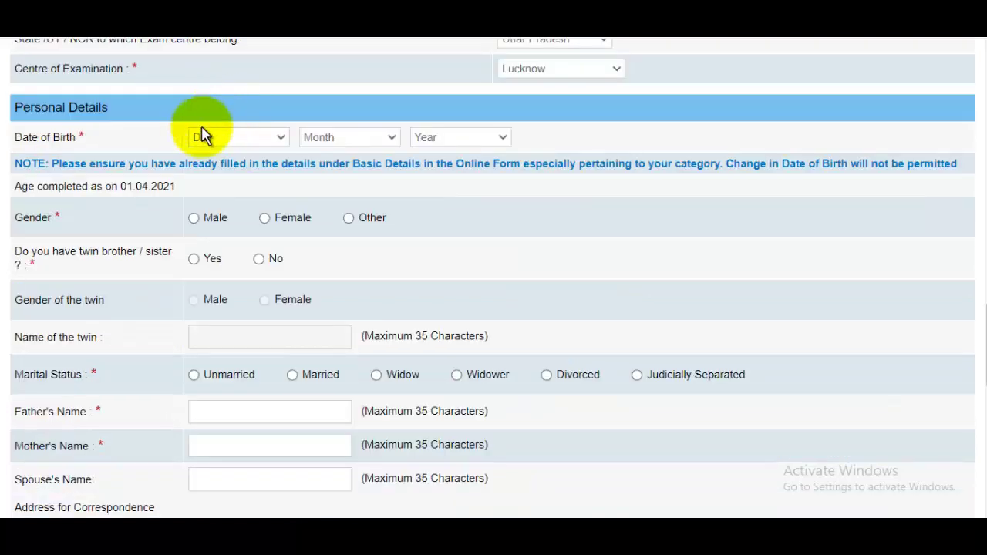
# Set gender Male, twin No and marital status Unmarried, leaving date of birth unset.
pyautogui.click(216, 137)
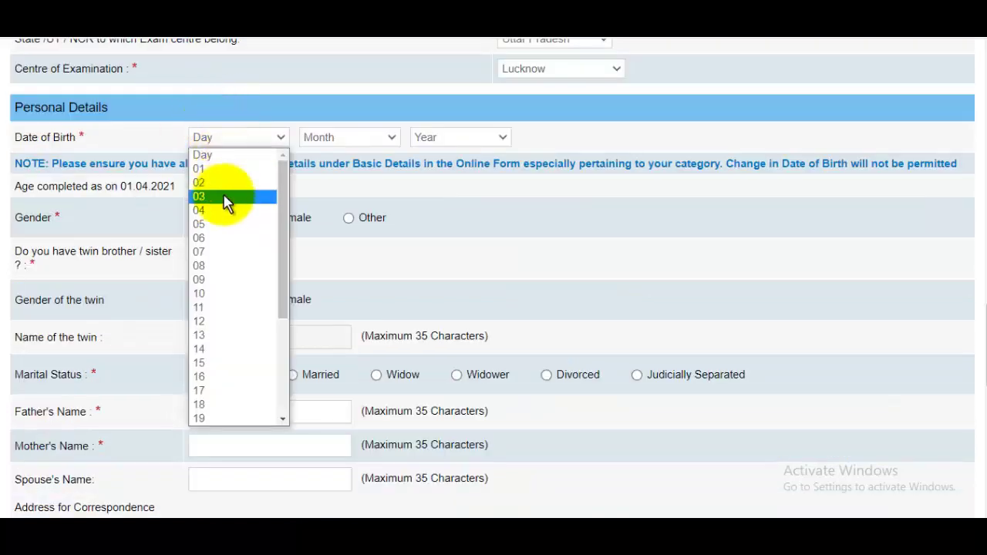
pyautogui.click(339, 141)
pyautogui.click(343, 140)
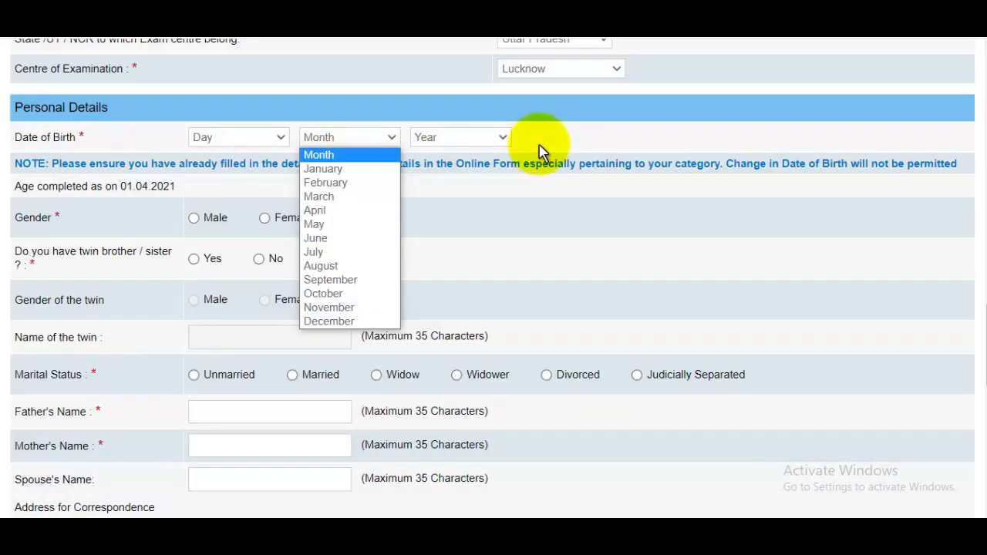
pyautogui.click(539, 195)
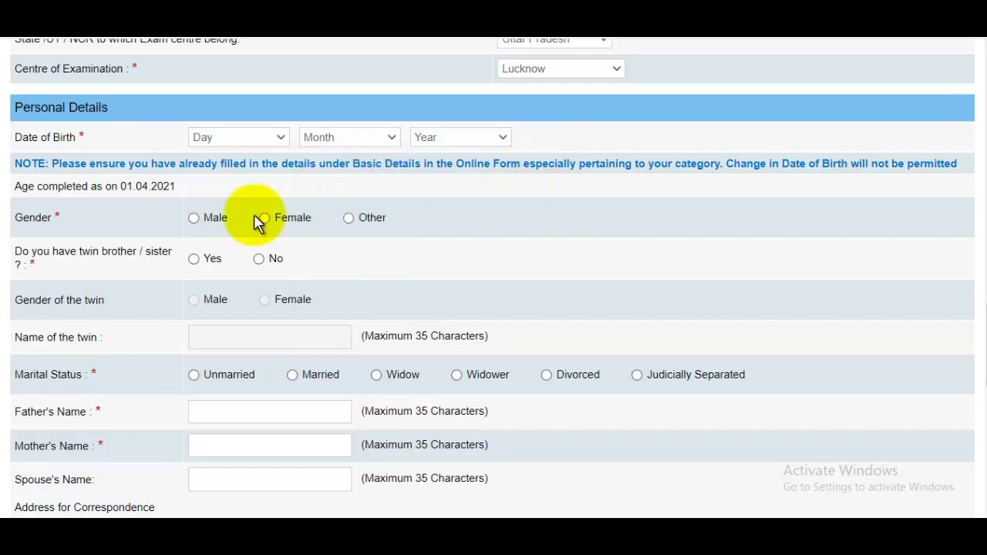
pyautogui.click(193, 219)
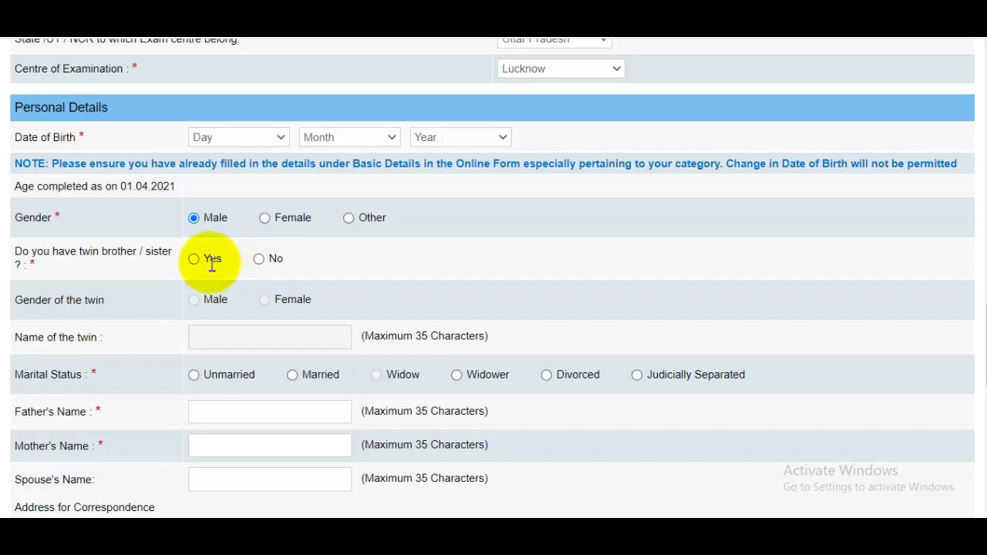
pyautogui.click(270, 263)
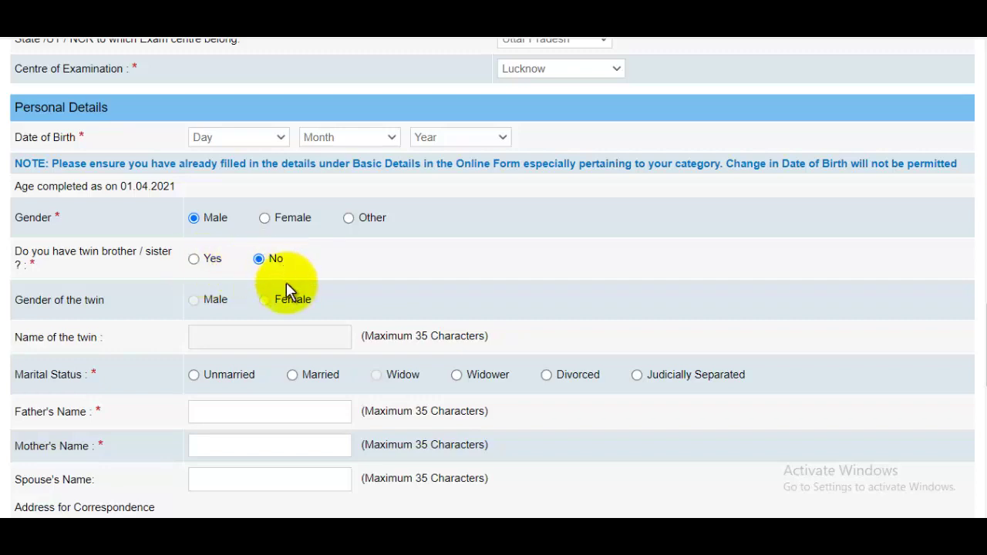
pyautogui.scroll(-1, 264, 298)
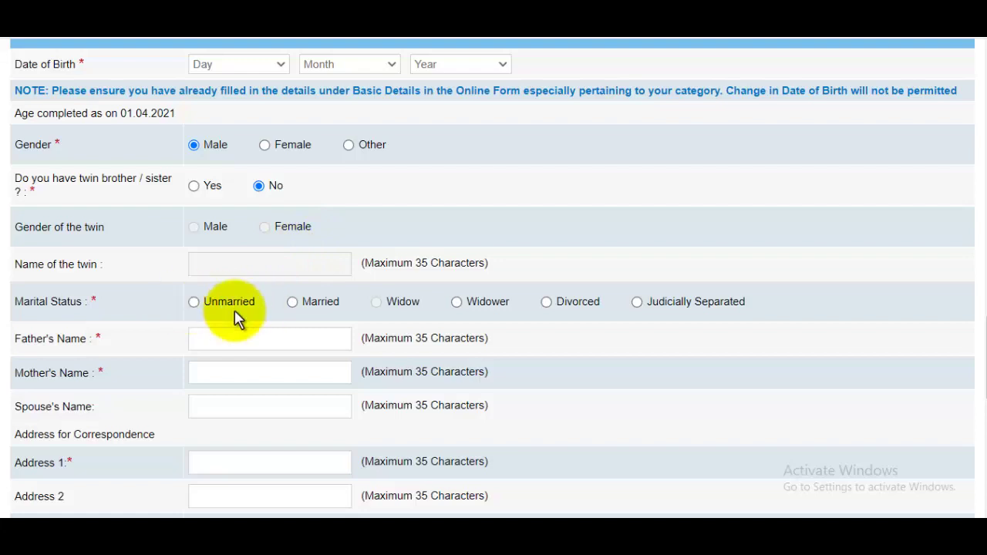
pyautogui.click(195, 304)
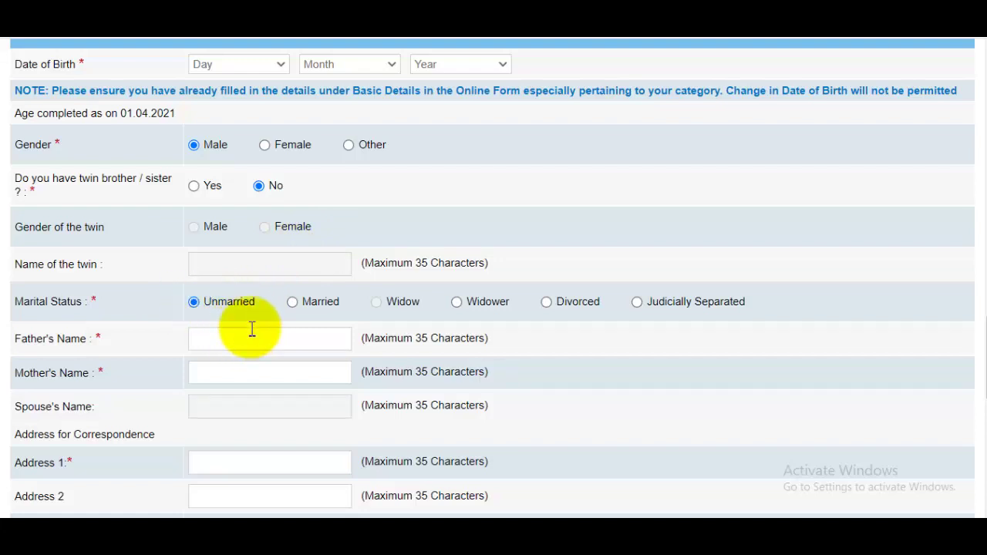
# Enter the mother's name, the district, and UTTAR PRADESH as the correspondence state.
pyautogui.click(207, 378)
pyautogui.write('SAZADA')
pyautogui.scroll(-1, 254, 351)
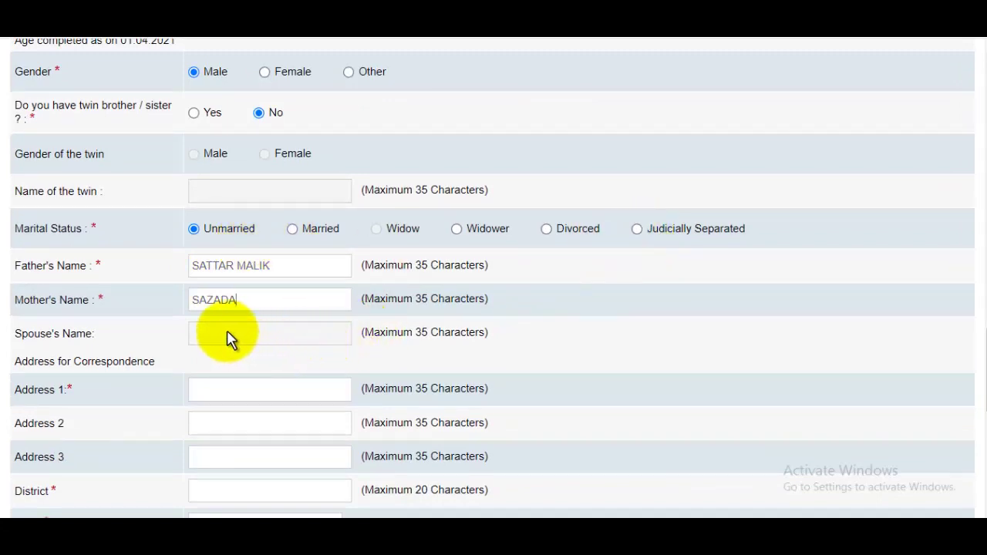
pyautogui.scroll(-2, 242, 327)
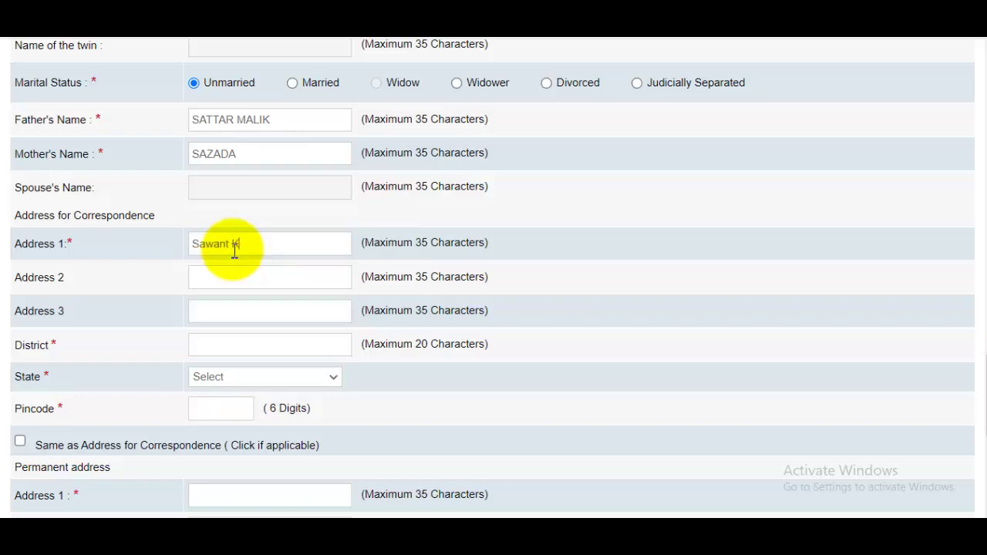
pyautogui.click(240, 347)
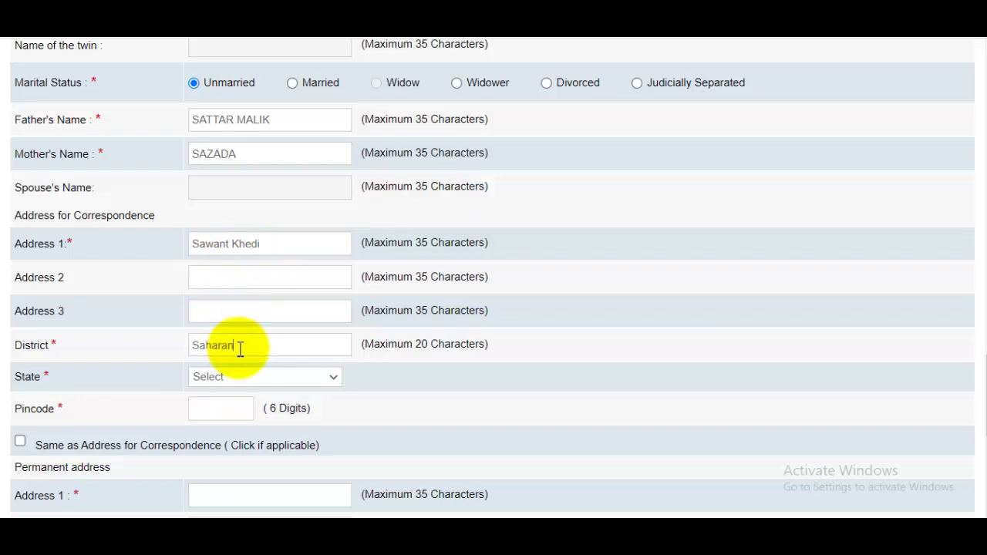
pyautogui.write('Saharanpur')
pyautogui.click(247, 378)
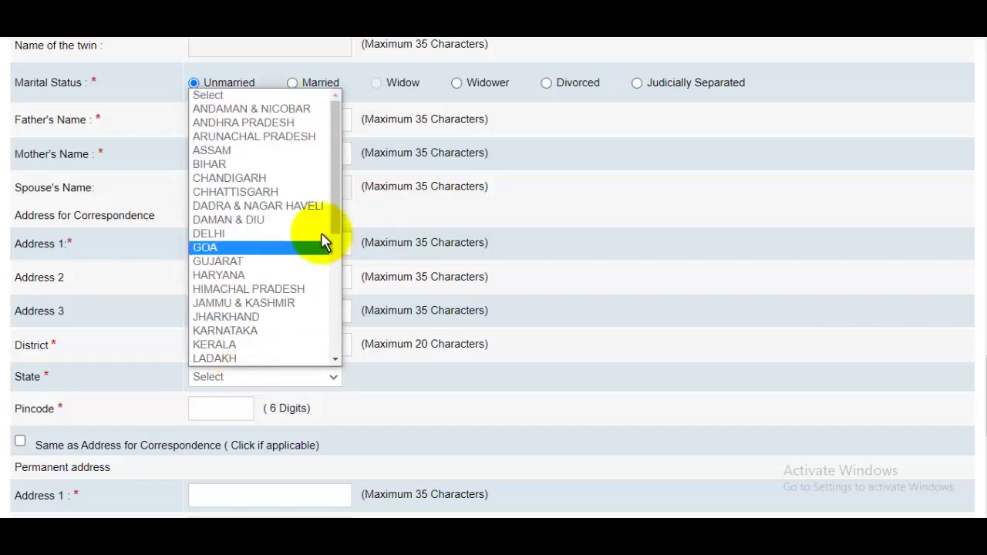
pyautogui.scroll(-6, 327, 309)
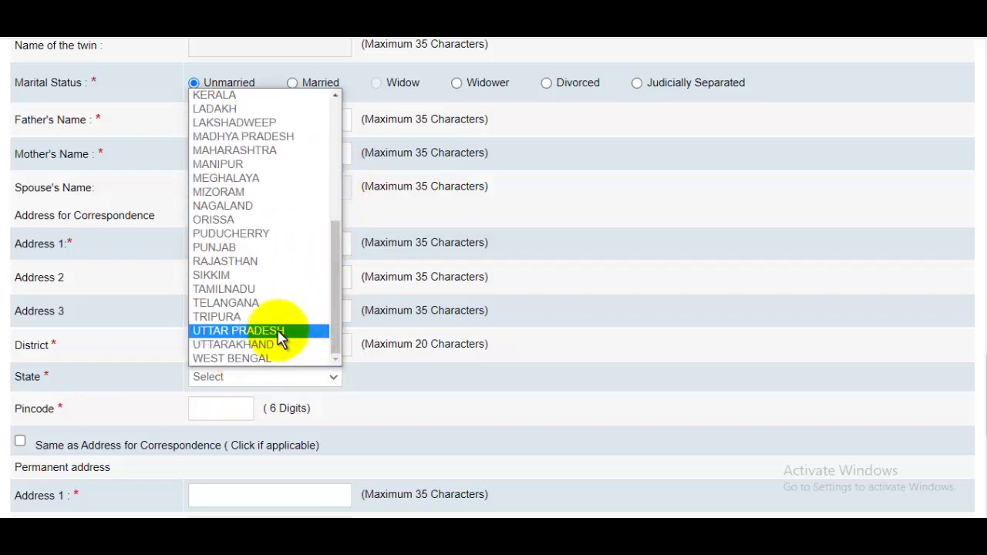
pyautogui.click(281, 332)
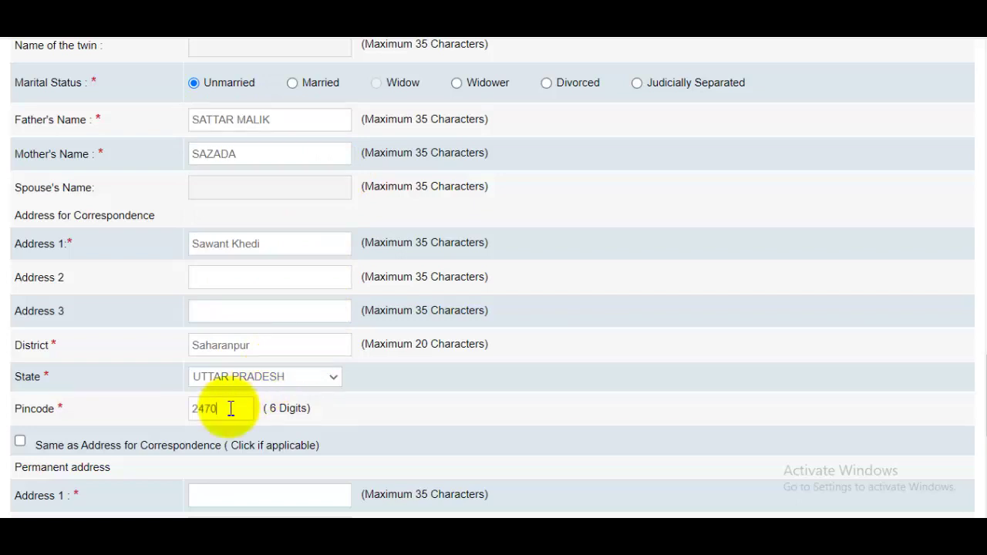
# Copy the correspondence address as permanent and use Communication Address for GST invoicing.
pyautogui.scroll(-2, 316, 267)
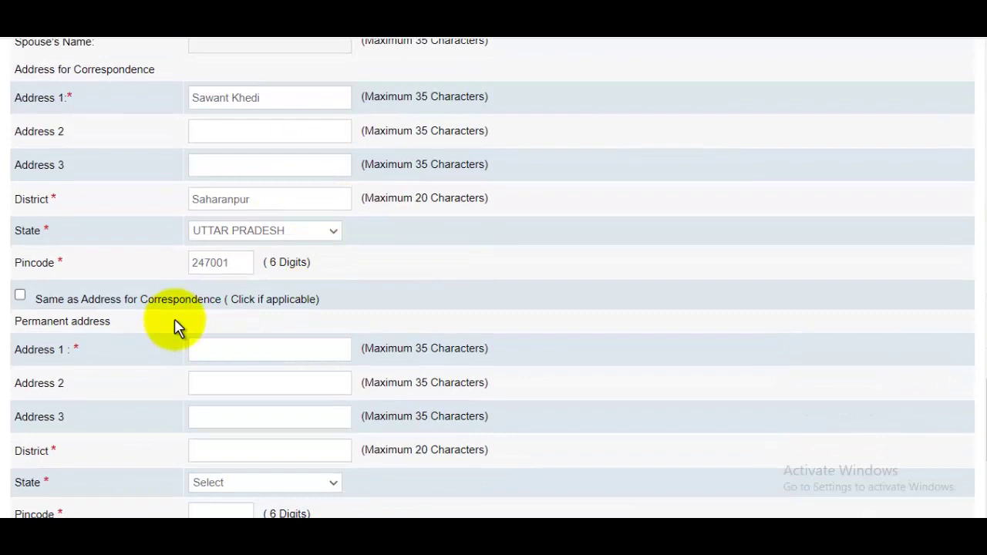
pyautogui.click(20, 297)
pyautogui.scroll(-3, 463, 347)
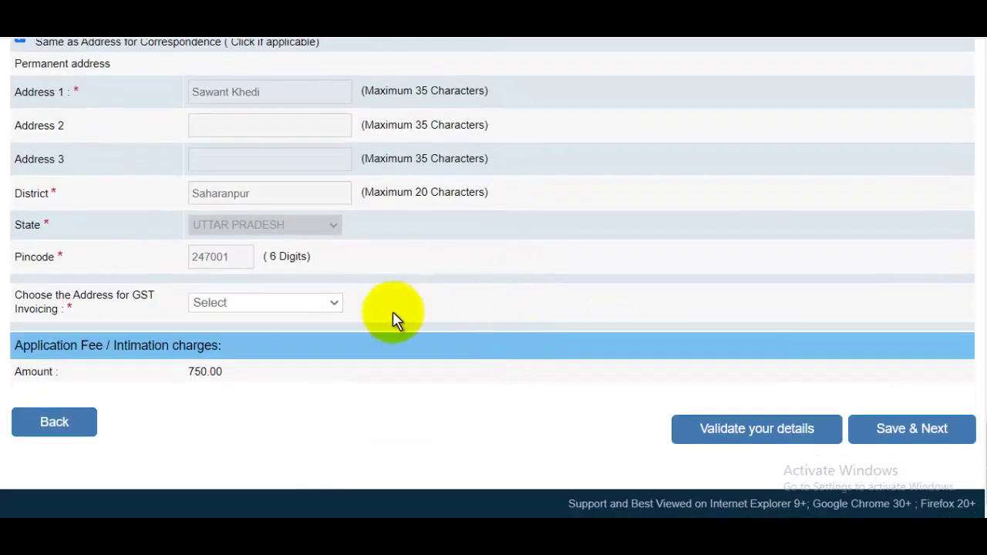
pyautogui.click(242, 309)
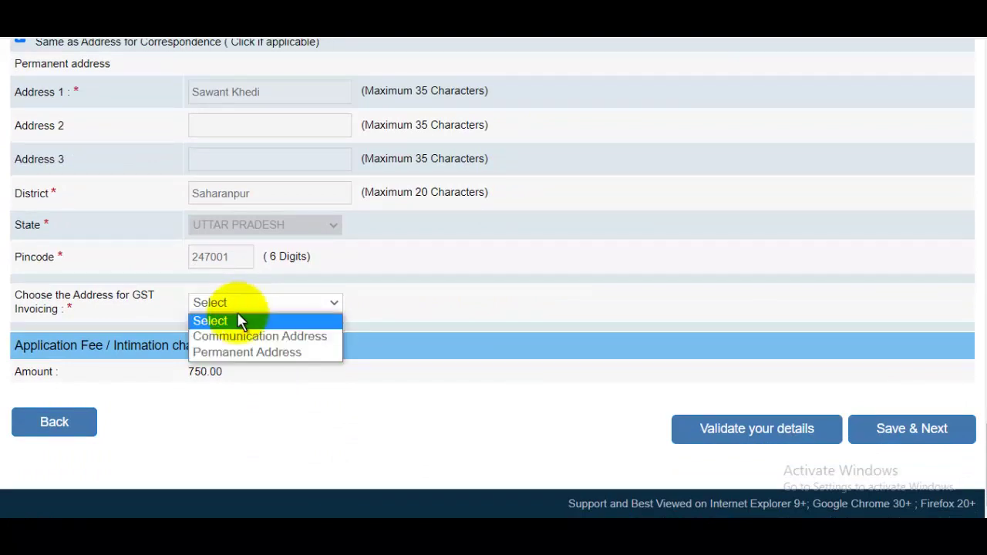
pyautogui.click(231, 335)
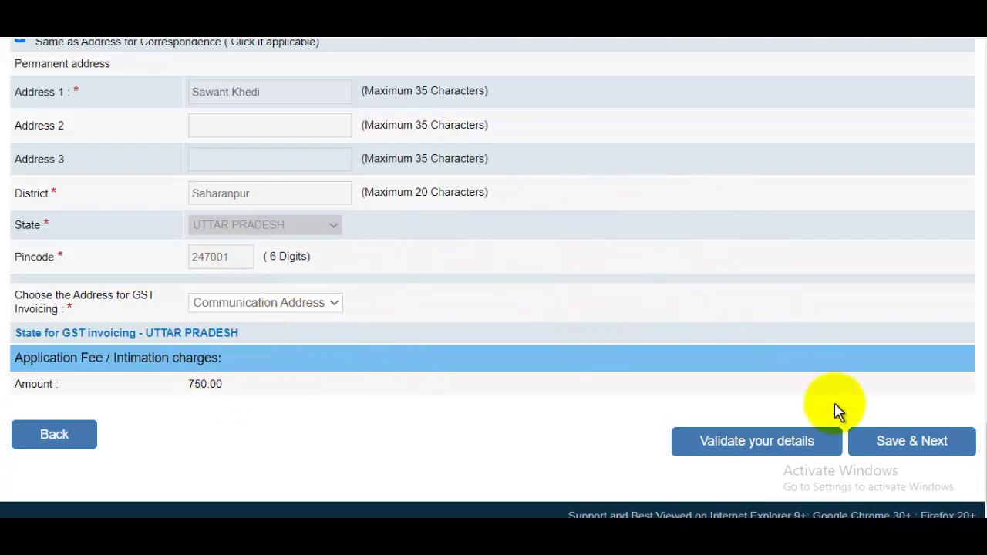
# Save and continue to qualifications, mark graduation as Passed, settle its stream, and start its university field.
pyautogui.click(910, 451)
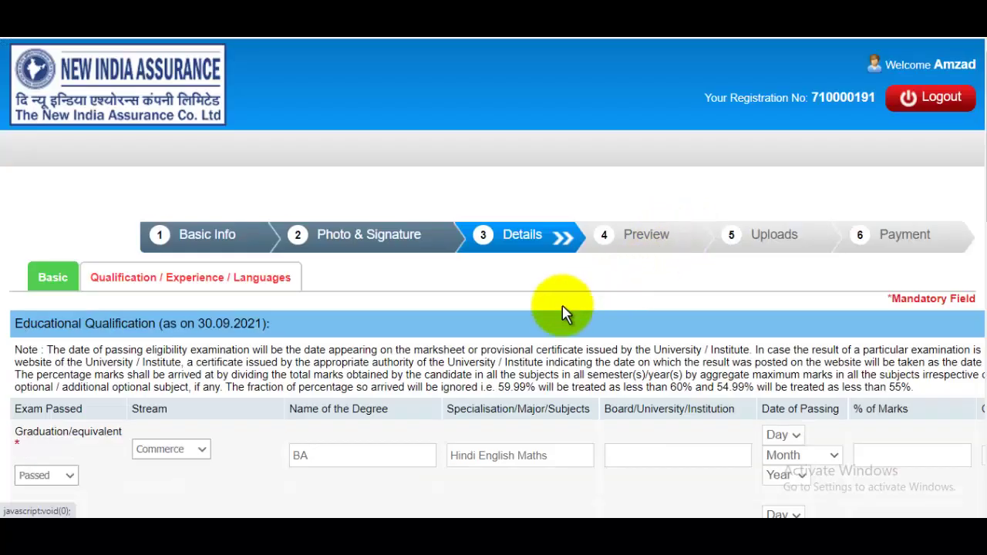
pyautogui.scroll(-1, 436, 293)
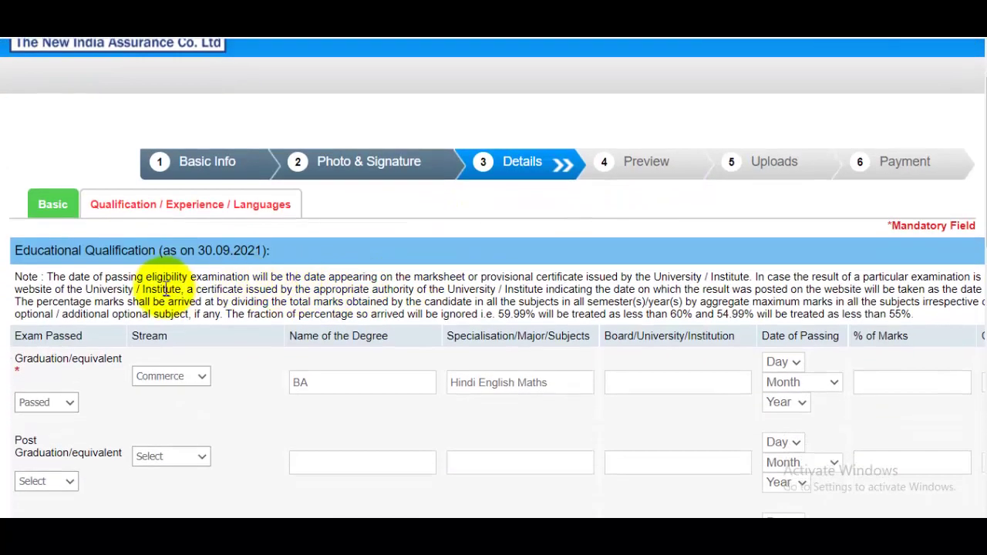
pyautogui.scroll(-1, 77, 382)
pyautogui.click(62, 329)
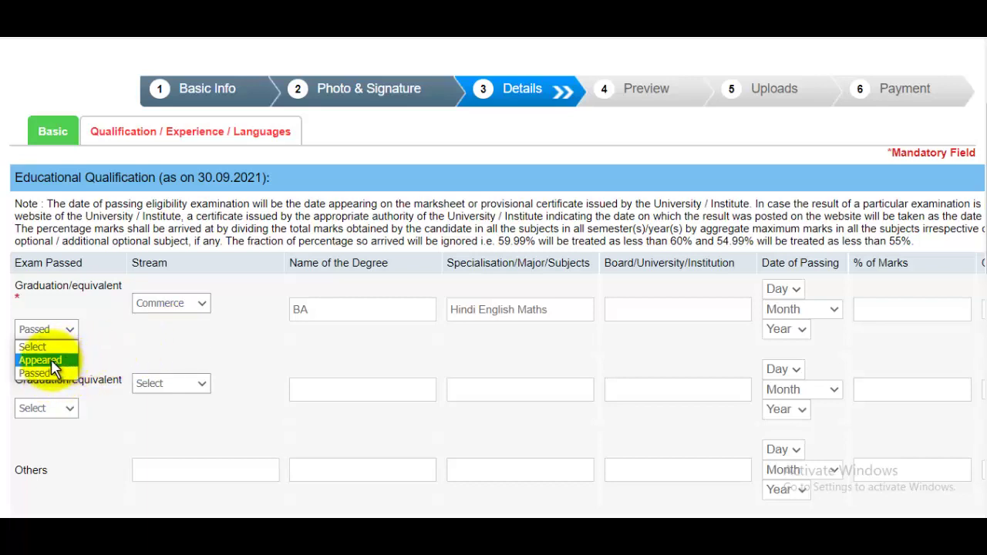
pyautogui.click(169, 312)
pyautogui.click(167, 303)
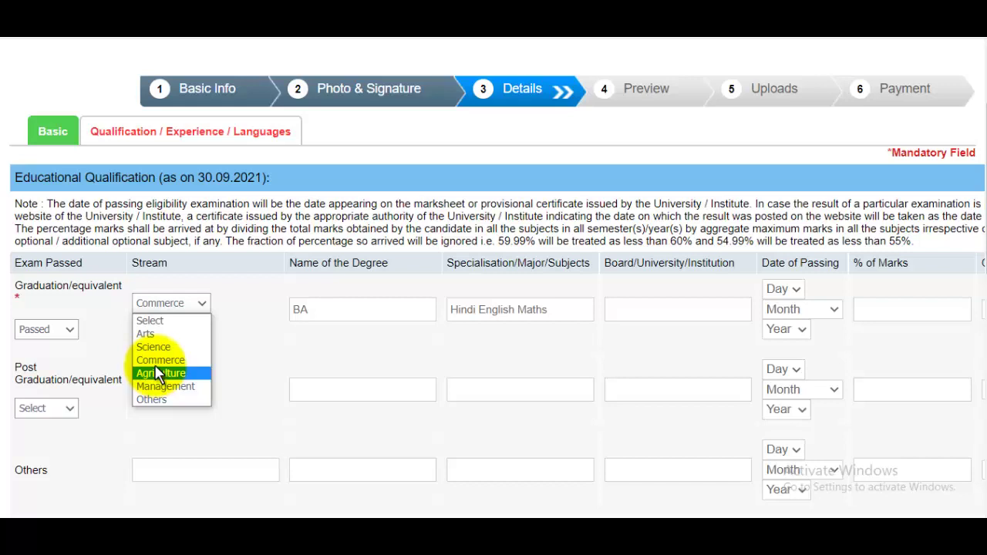
pyautogui.click(156, 399)
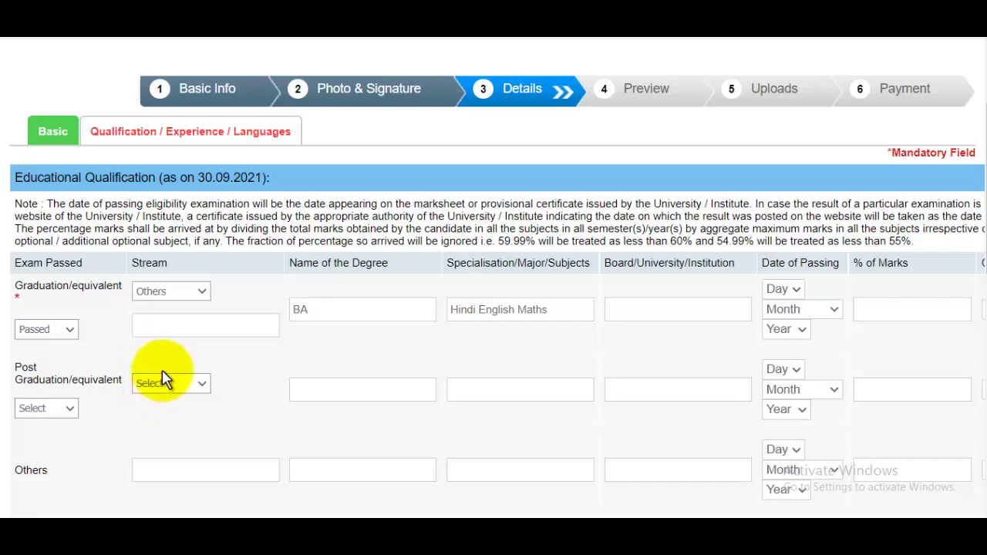
pyautogui.click(161, 291)
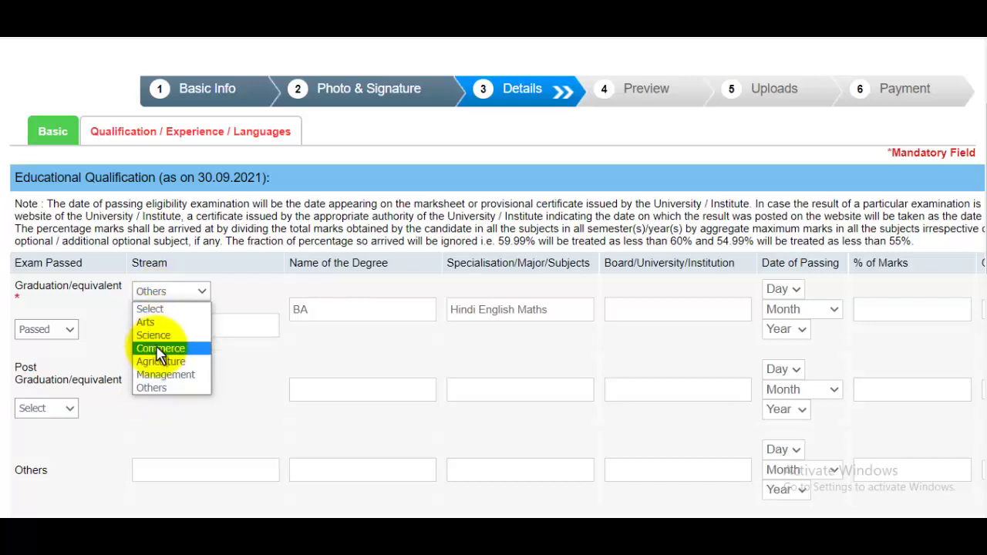
pyautogui.click(159, 350)
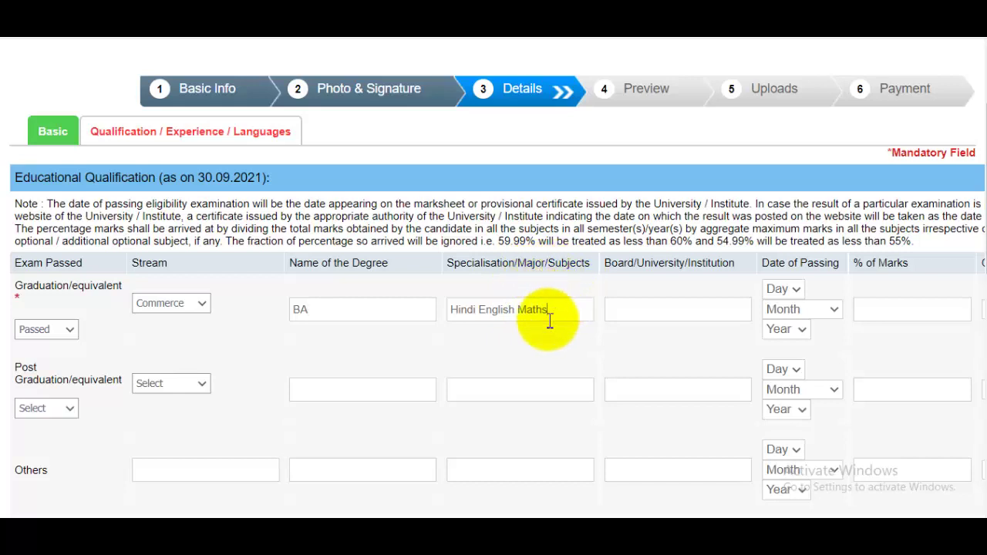
pyautogui.click(681, 320)
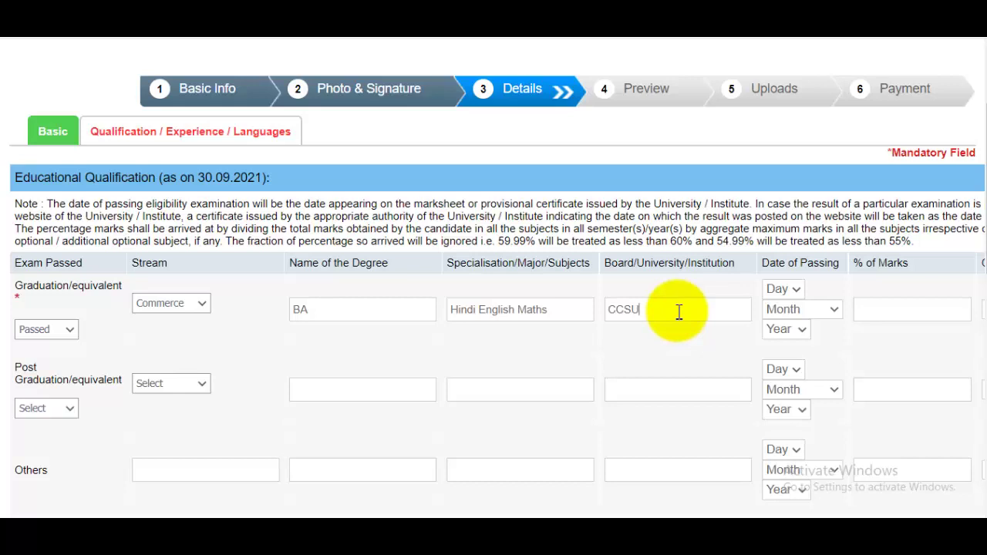
# Enter graduation passing date 11 September 2016, 96 percent marks, and First Class.
pyautogui.click(787, 288)
pyautogui.click(784, 195)
pyautogui.click(800, 310)
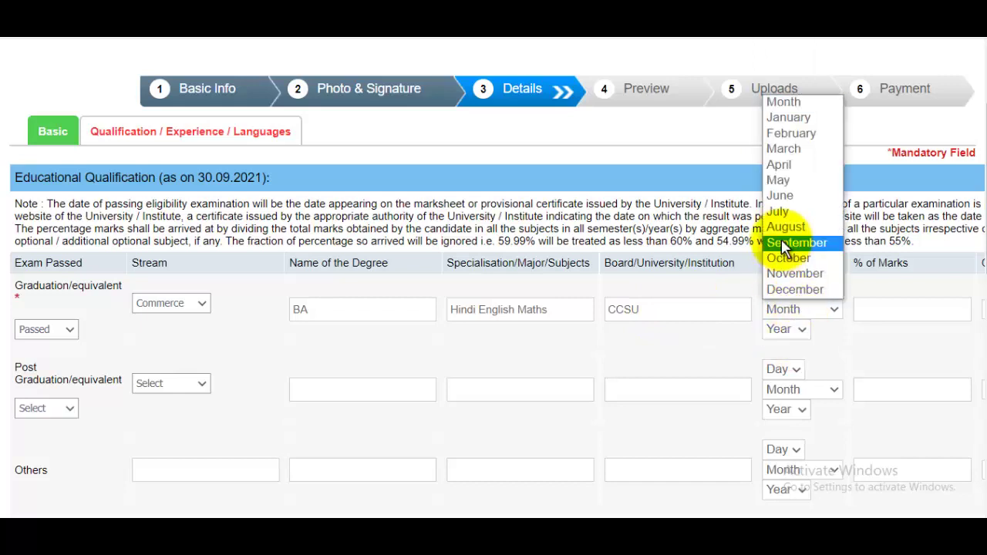
pyautogui.click(783, 242)
pyautogui.click(785, 329)
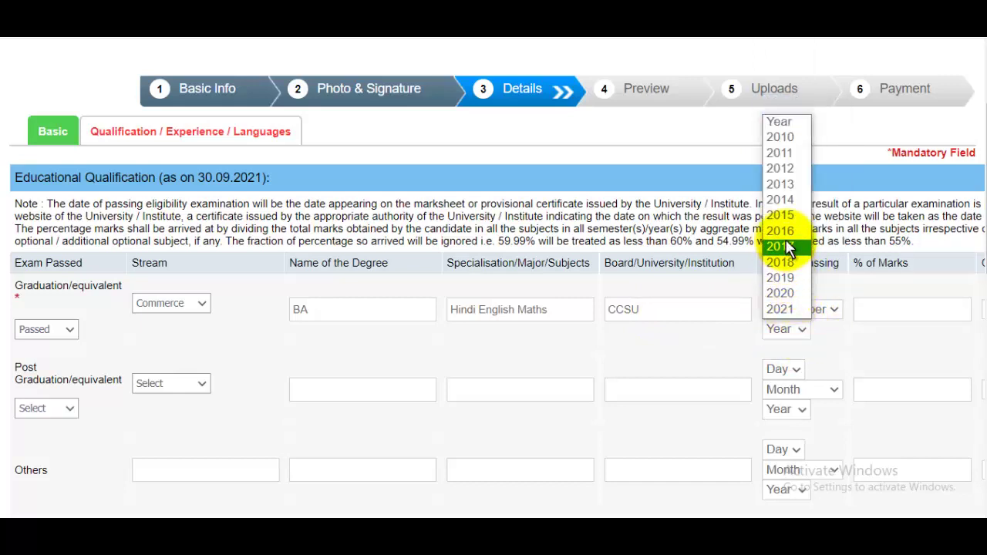
pyautogui.click(780, 231)
pyautogui.click(891, 311)
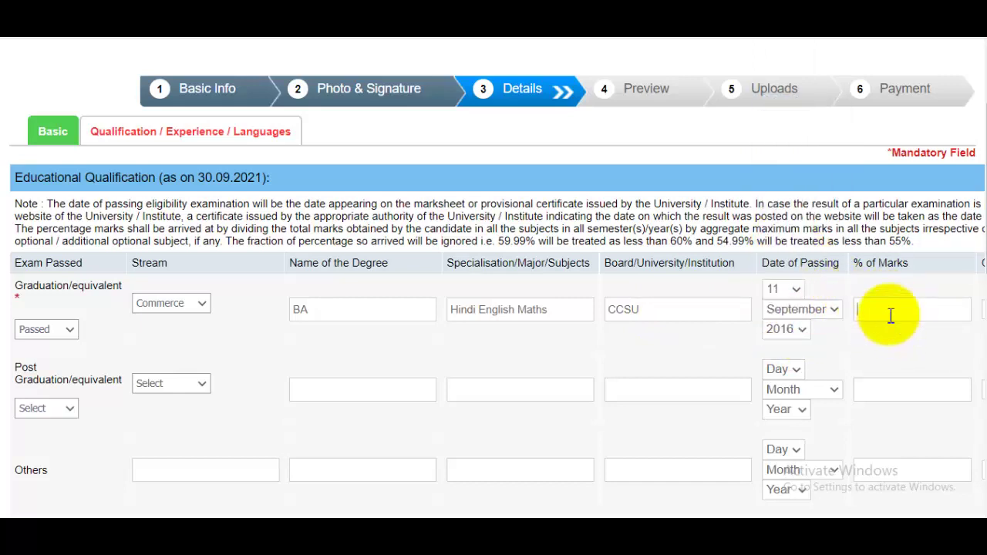
pyautogui.write('96')
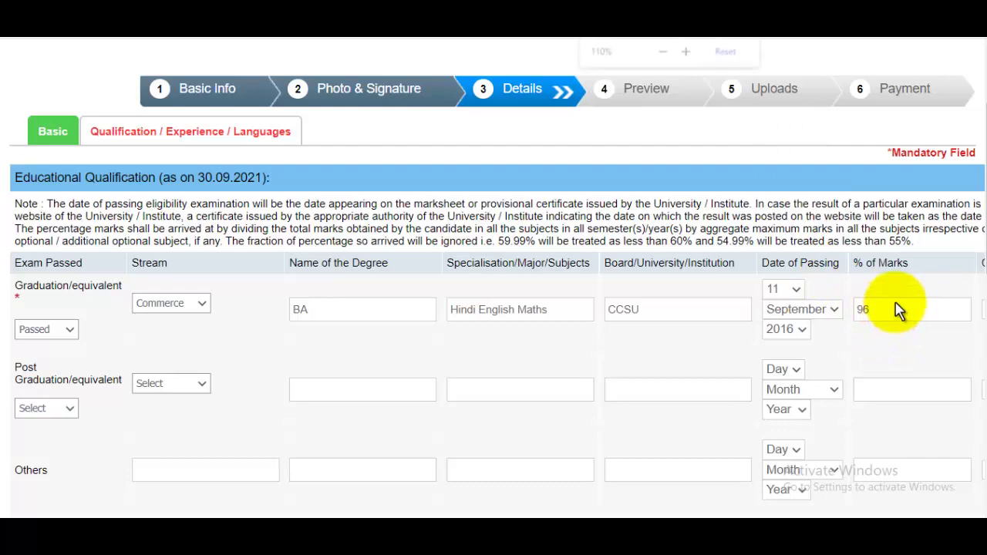
pyautogui.hotkey('ctrl', '-')
pyautogui.click(926, 278)
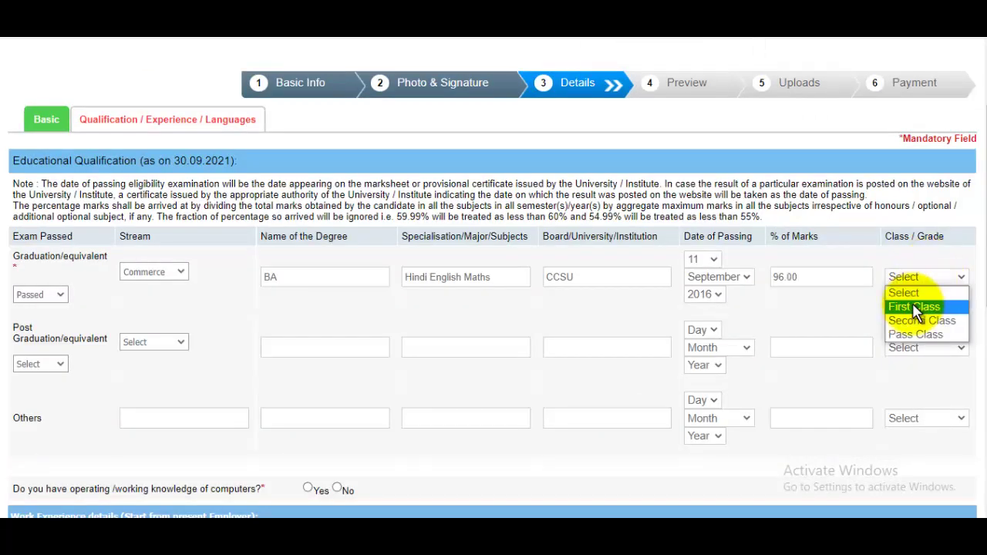
pyautogui.click(914, 307)
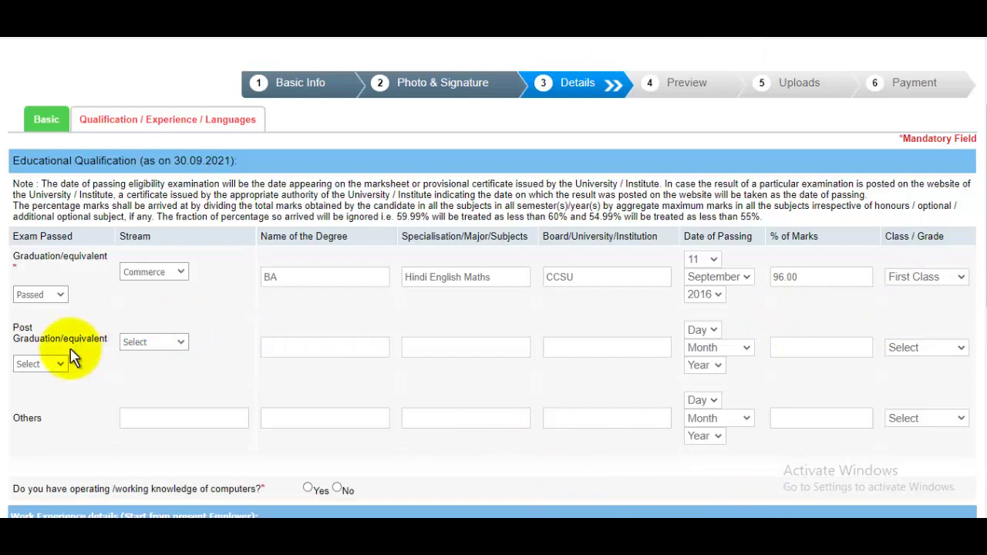
# Leave the post-graduation status unchanged and restore the page zoom.
pyautogui.click(47, 364)
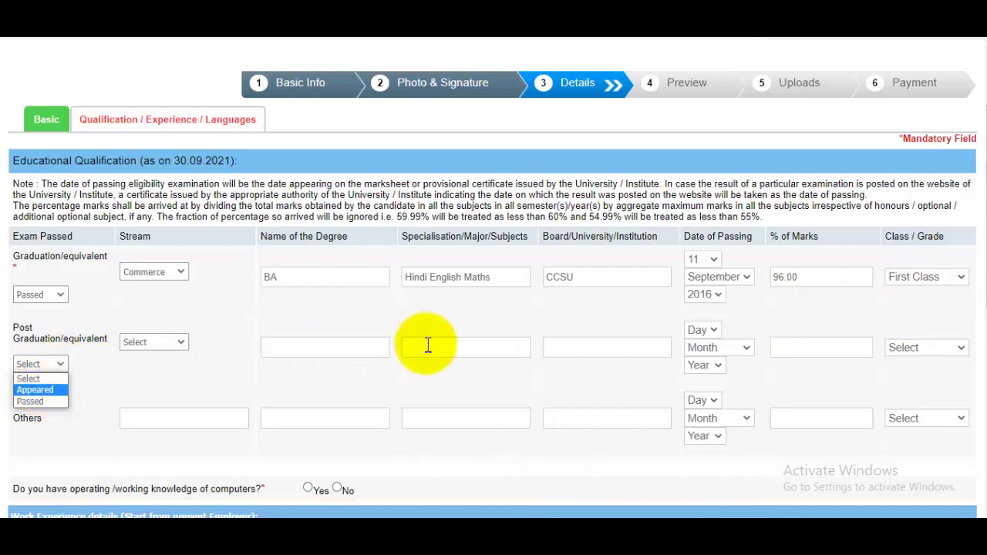
pyautogui.hotkey('ctrl', '+')
pyautogui.hotkey('ctrl', '+')
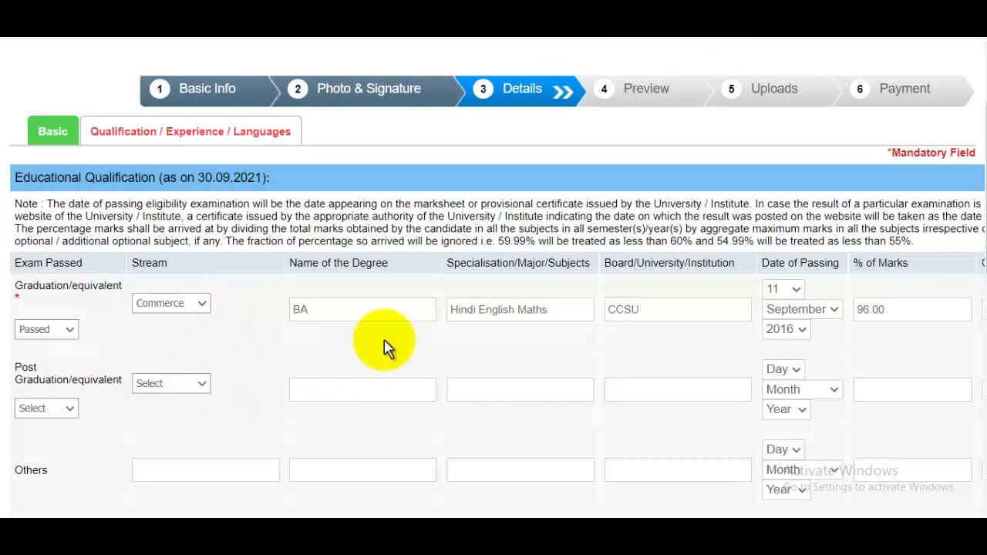
pyautogui.scroll(-3, 391, 345)
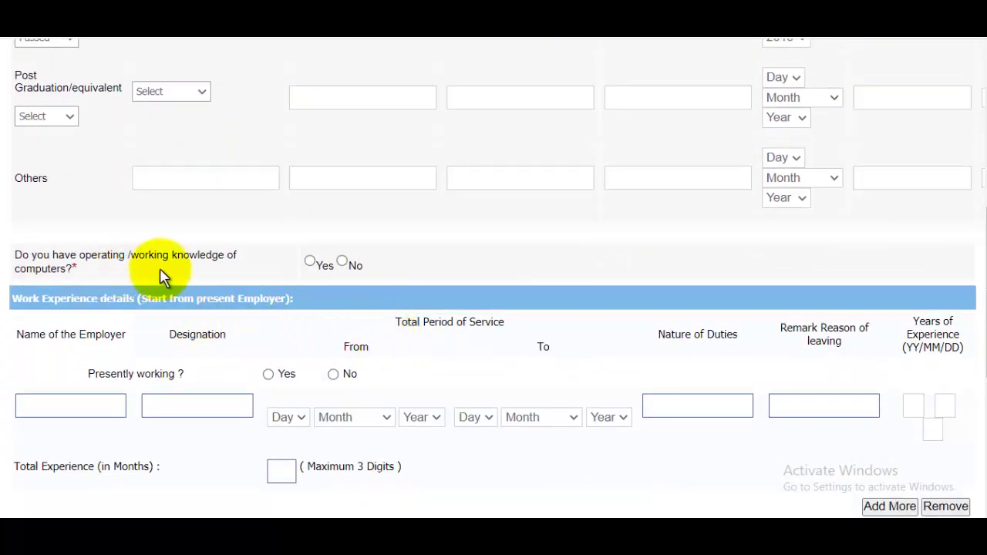
# Answer Yes for computer knowledge and leave the employer, designation and duties fields empty.
pyautogui.click(310, 261)
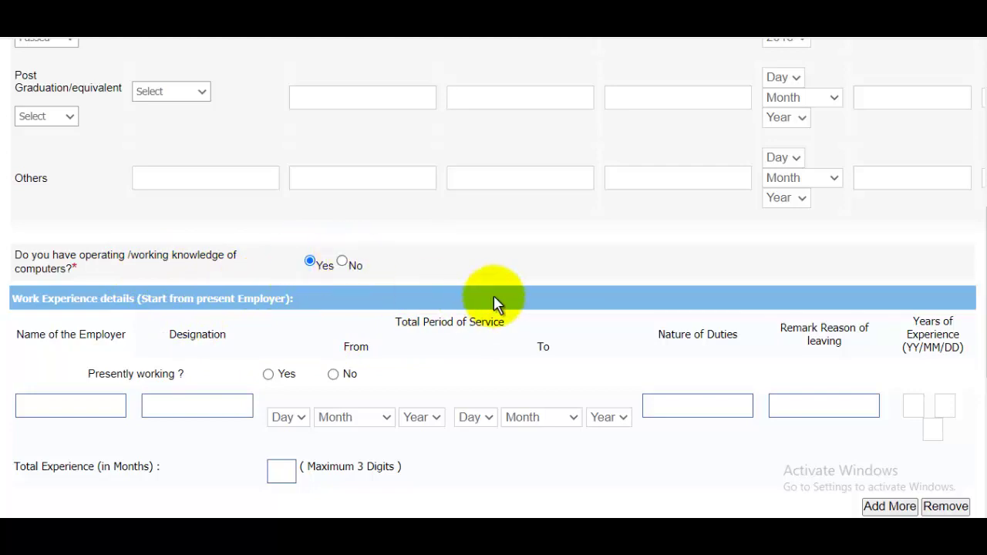
pyautogui.scroll(-1, 494, 296)
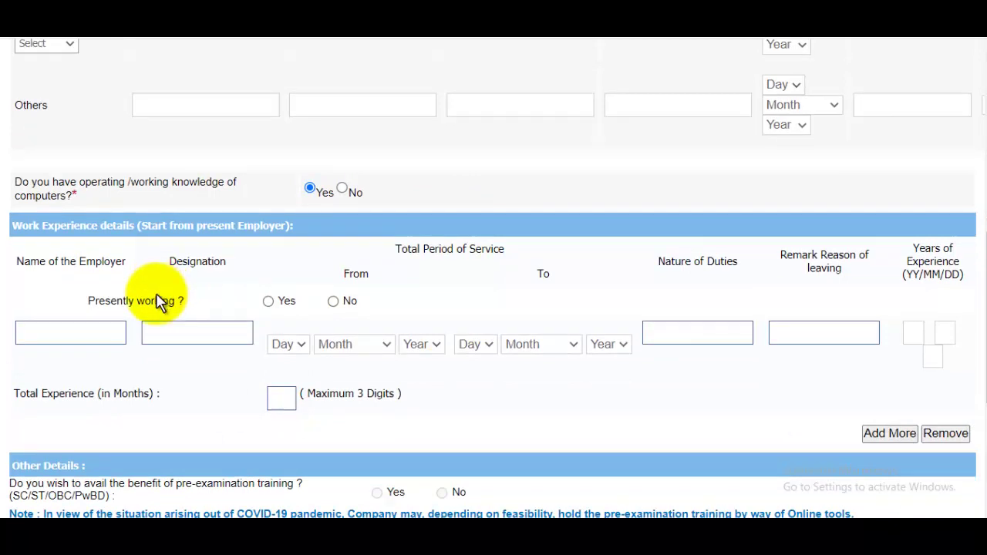
pyautogui.click(83, 333)
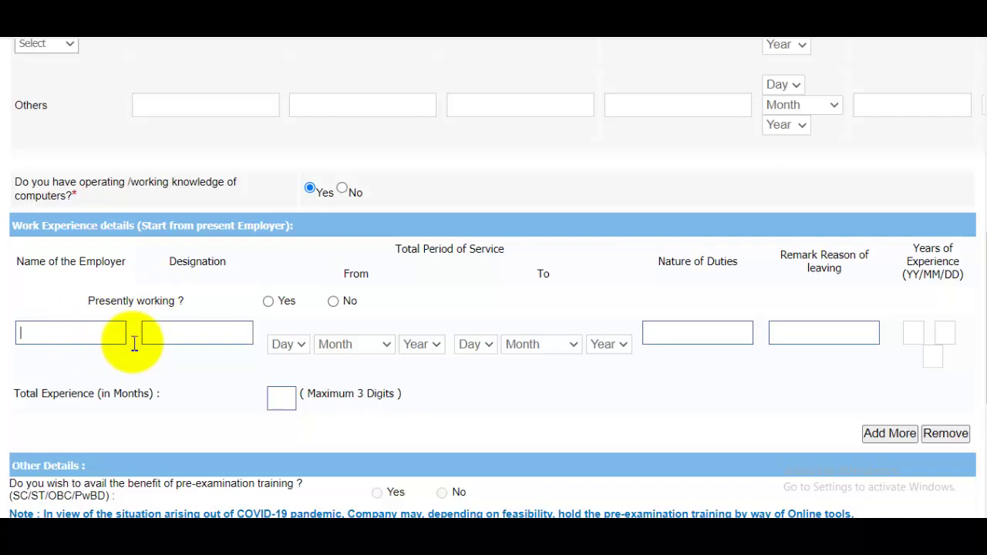
pyautogui.click(207, 340)
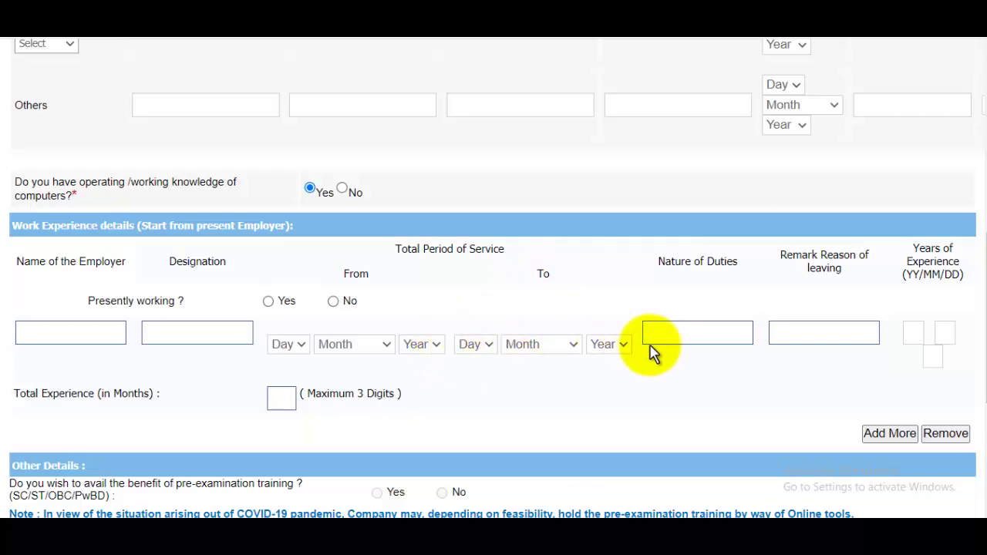
pyautogui.click(703, 343)
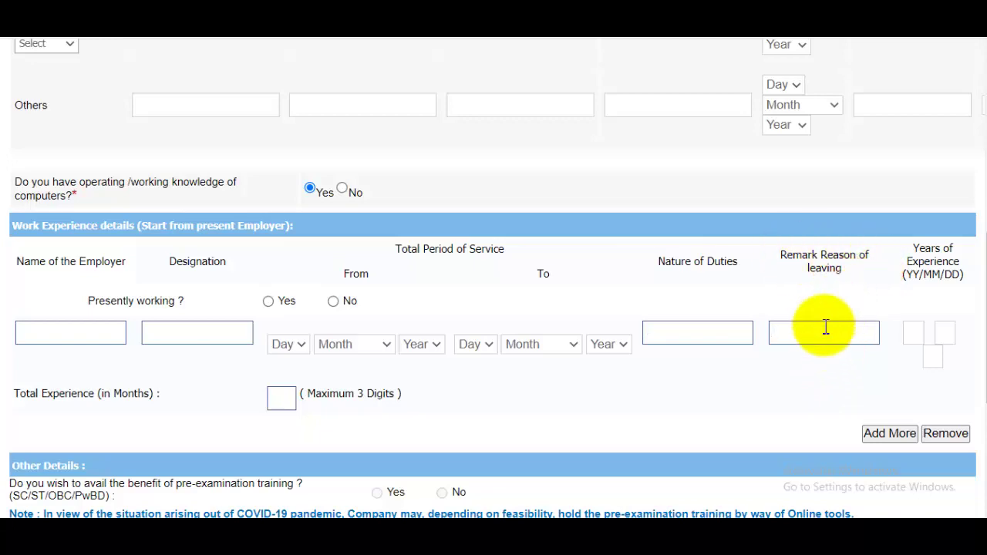
pyautogui.scroll(-4, 818, 355)
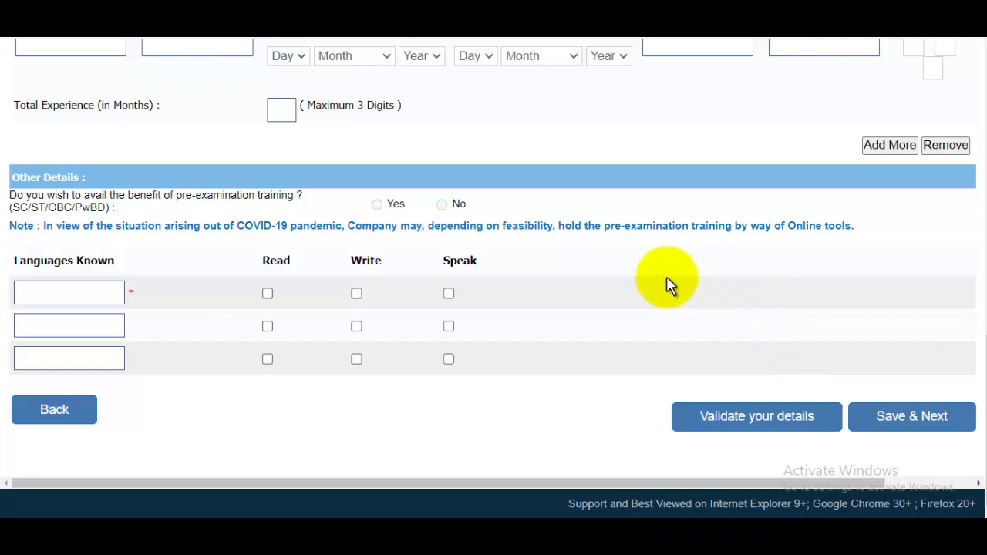
# Add Hindi as a known language with read, write and speak ticked.
pyautogui.scroll(5, 668, 285)
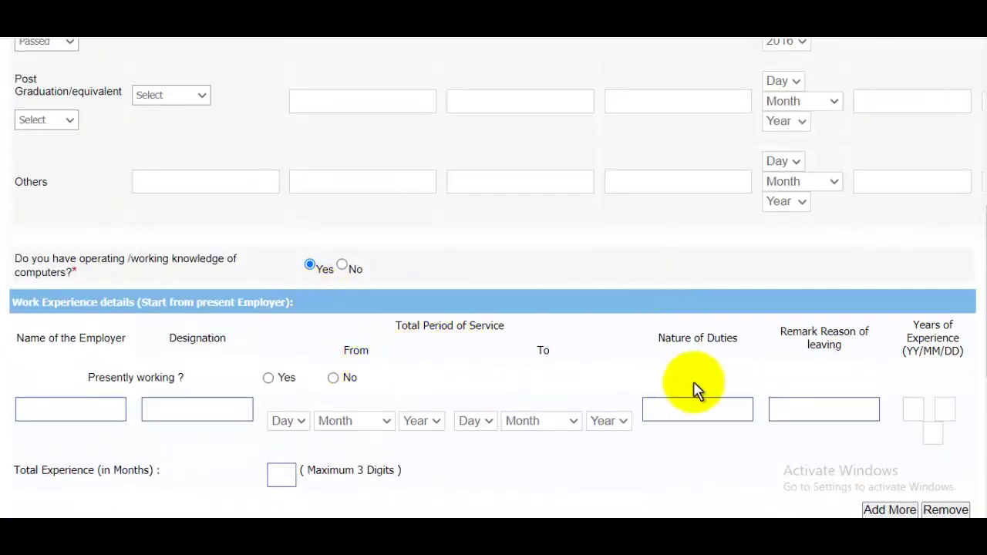
pyautogui.scroll(-5, 698, 385)
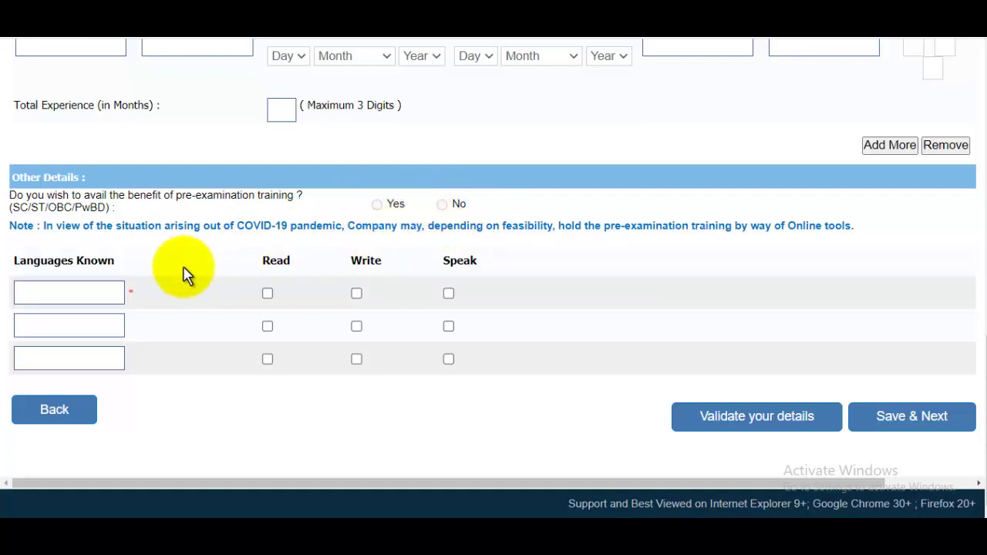
pyautogui.click(57, 287)
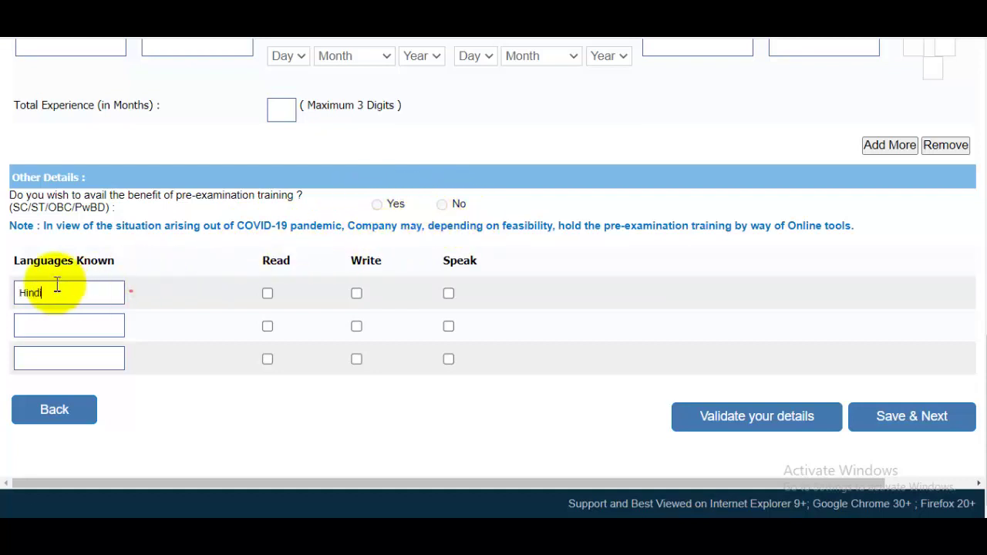
pyautogui.click(268, 294)
pyautogui.click(356, 294)
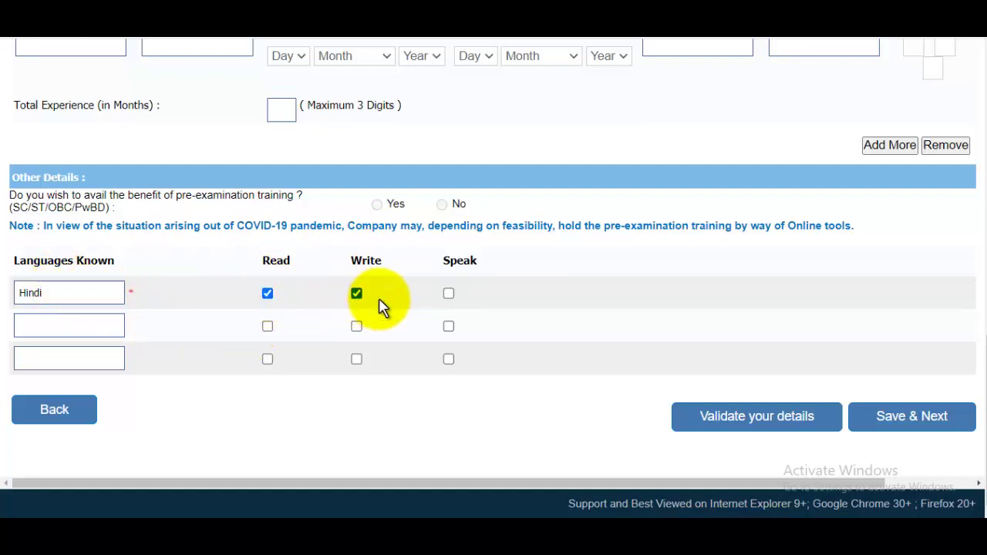
pyautogui.click(448, 294)
# Add English with read and speak ticked, then validate the details and dismiss the success alert.
pyautogui.click(85, 324)
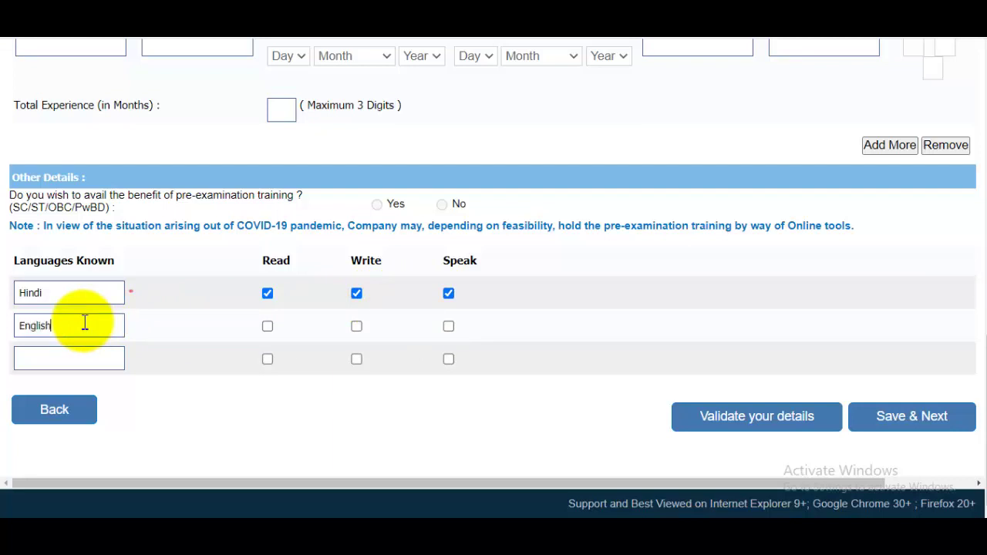
pyautogui.click(267, 327)
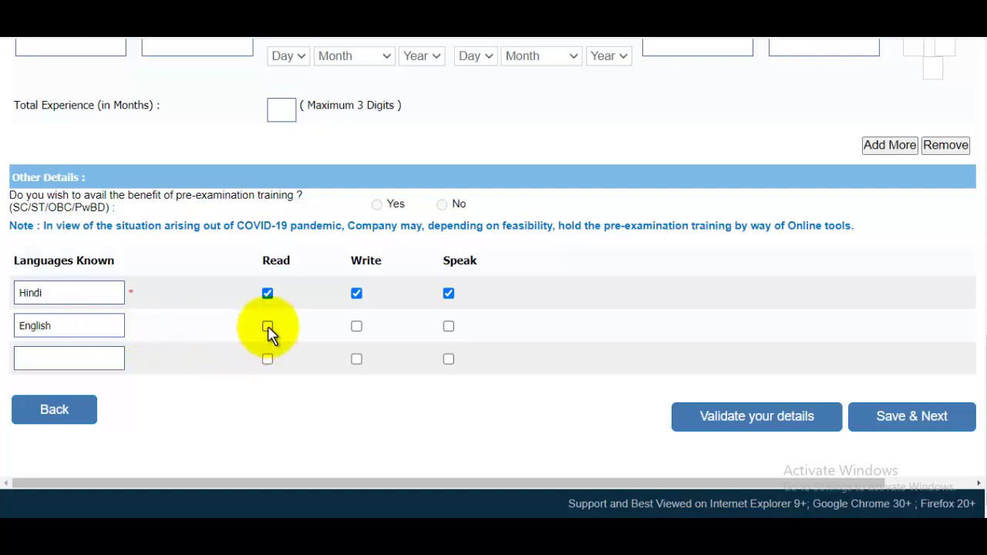
pyautogui.click(448, 327)
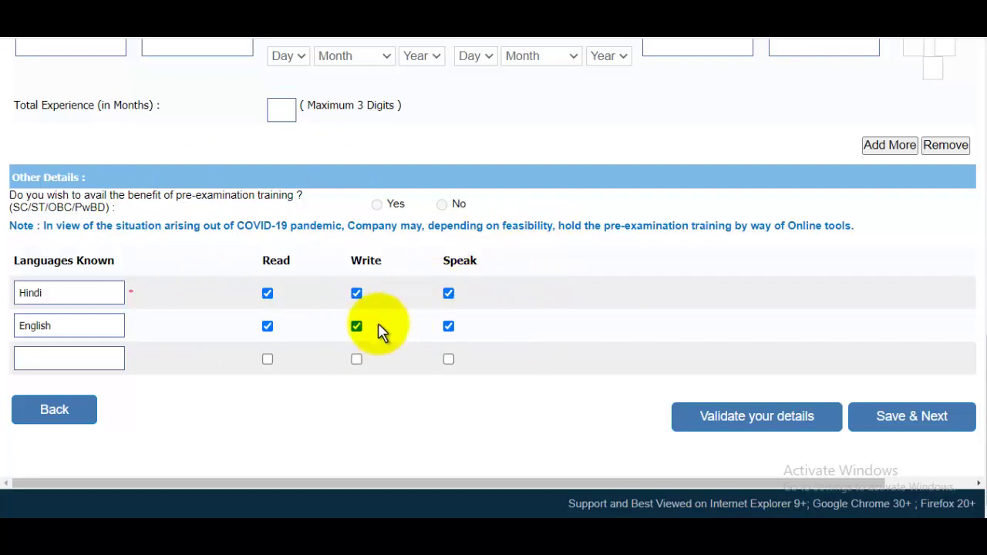
pyautogui.click(744, 434)
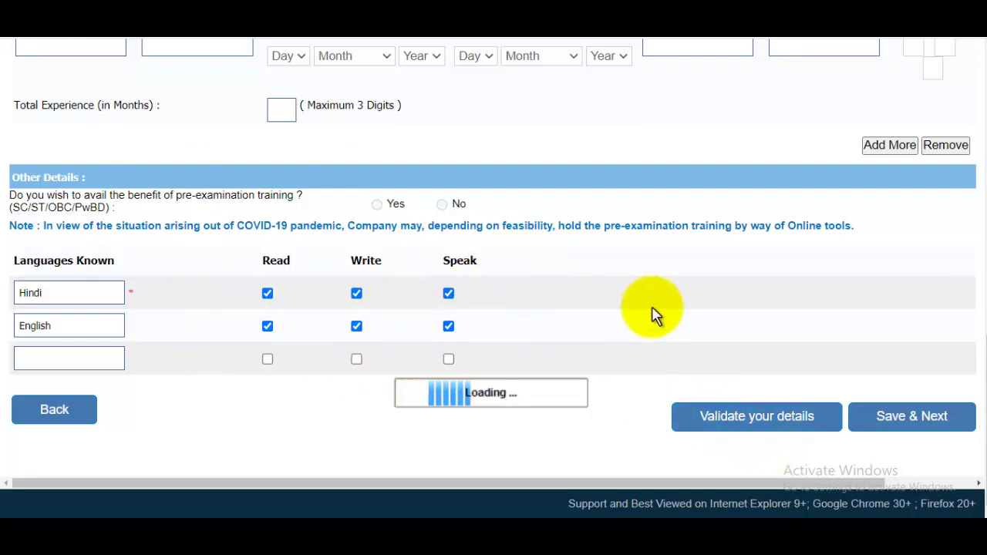
pyautogui.click(626, 109)
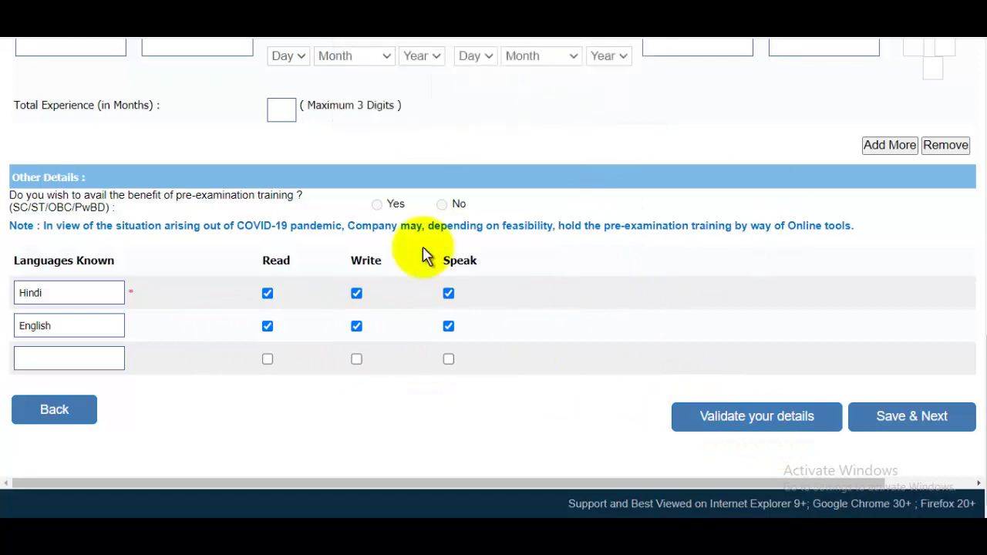
# Save and go to the preview, confirm the photo is yours, and agree to the declaration.
pyautogui.click(908, 422)
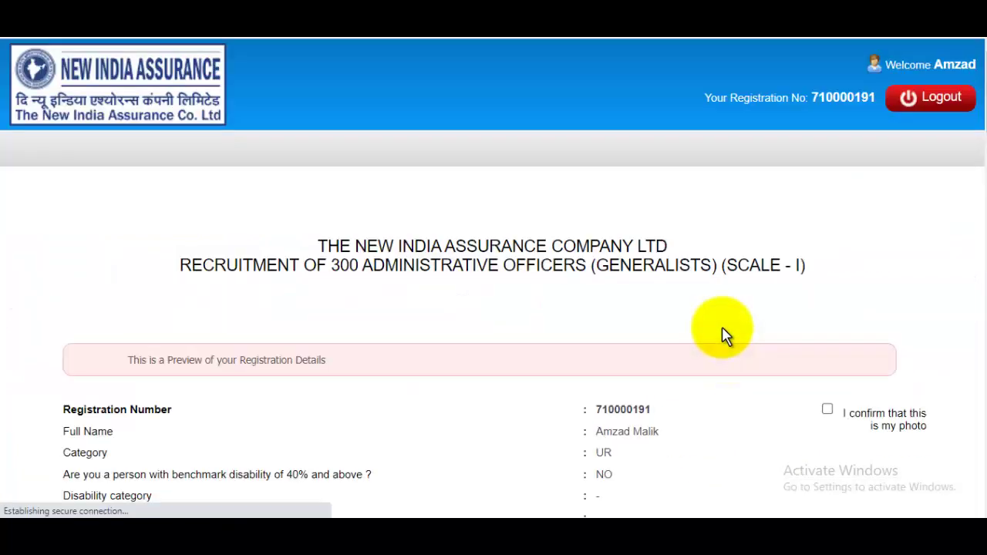
pyautogui.scroll(-3, 983, 108)
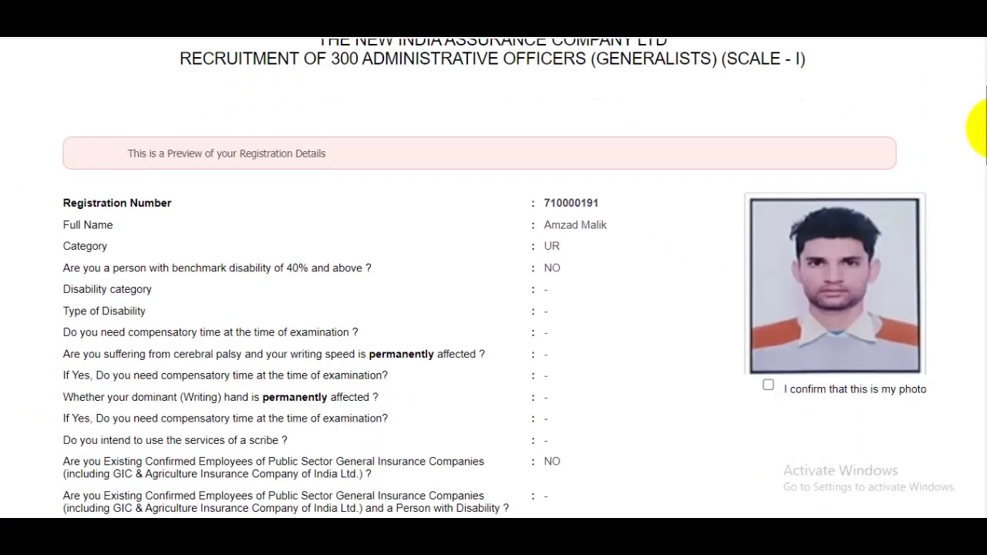
pyautogui.scroll(-1, 978, 130)
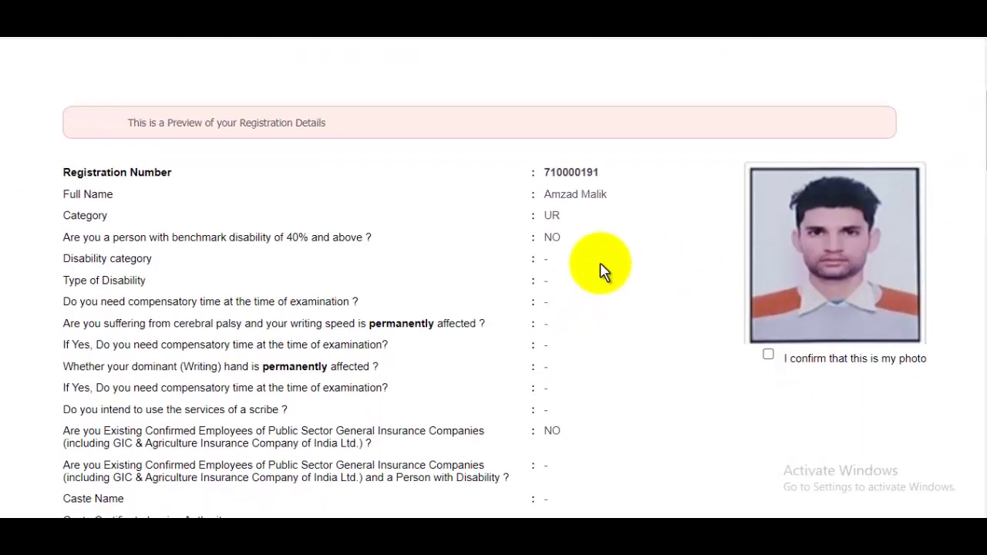
pyautogui.click(768, 358)
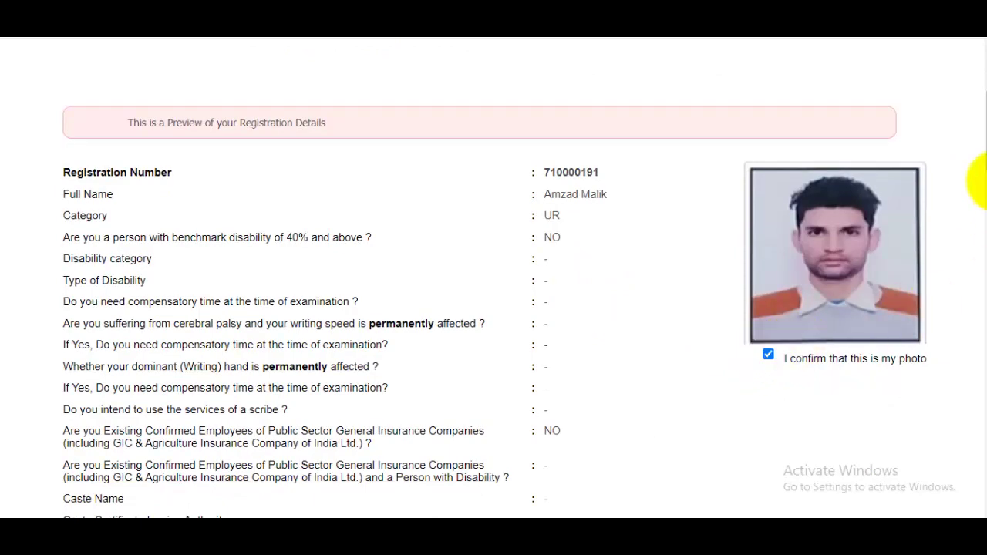
pyautogui.moveTo(981, 177); pyautogui.dragTo(982, 532)
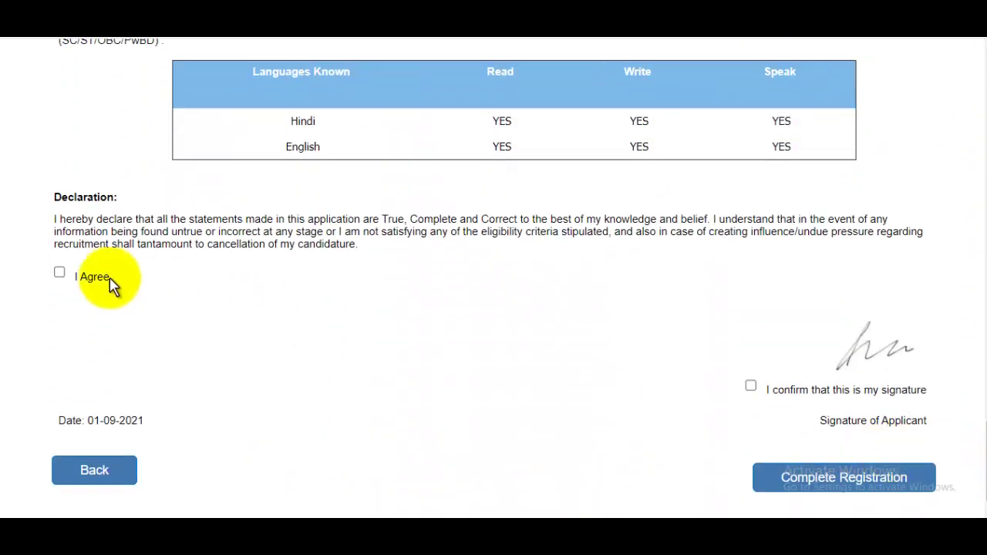
pyautogui.click(60, 275)
pyautogui.moveTo(986, 484); pyautogui.dragTo(986, 496)
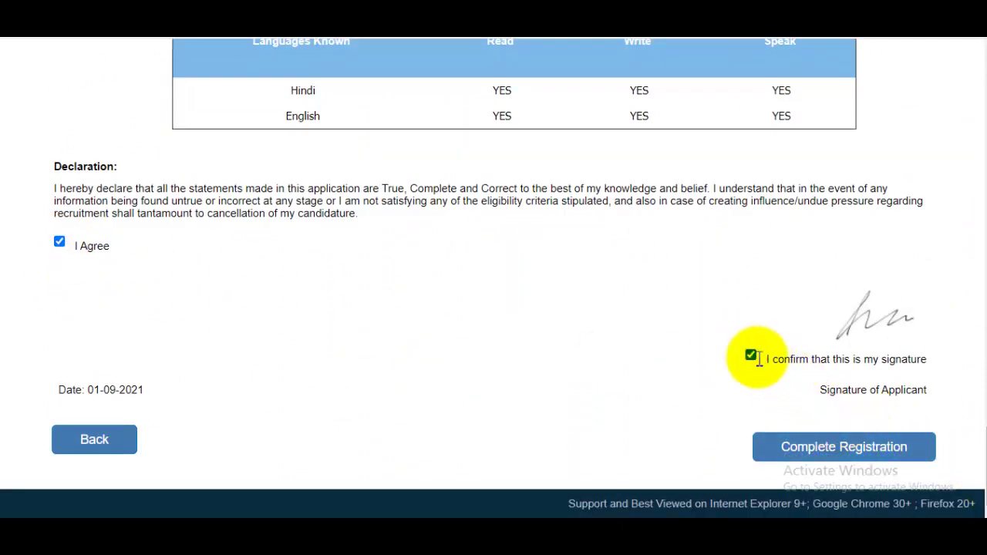
pyautogui.moveTo(986, 480)
pyautogui.mouseDown()
pyautogui.moveTo(986, 98)
pyautogui.moveTo(986, 498)
pyautogui.mouseUp()
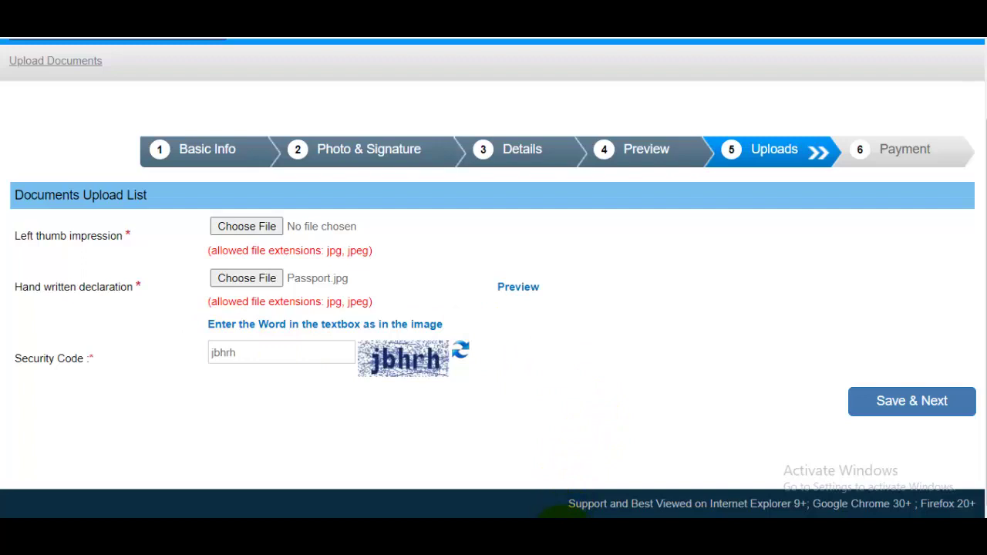
pyautogui.click(555, 511)
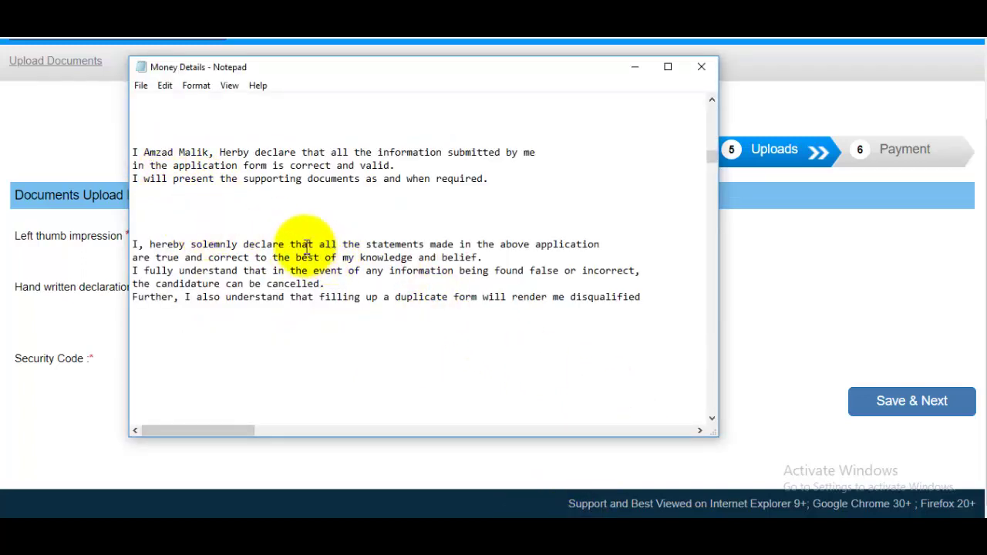
pyautogui.moveTo(160, 165); pyautogui.dragTo(296, 165)
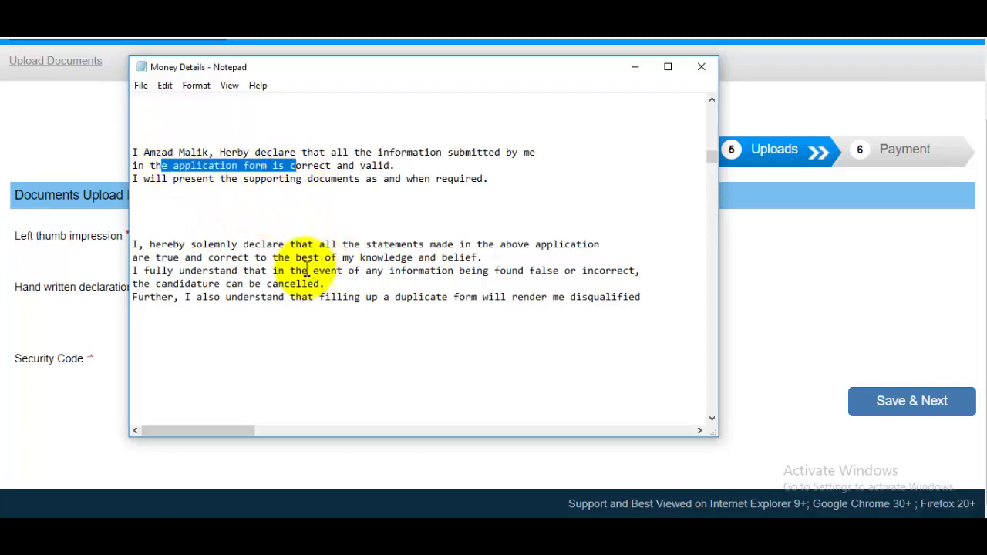
pyautogui.click(280, 179)
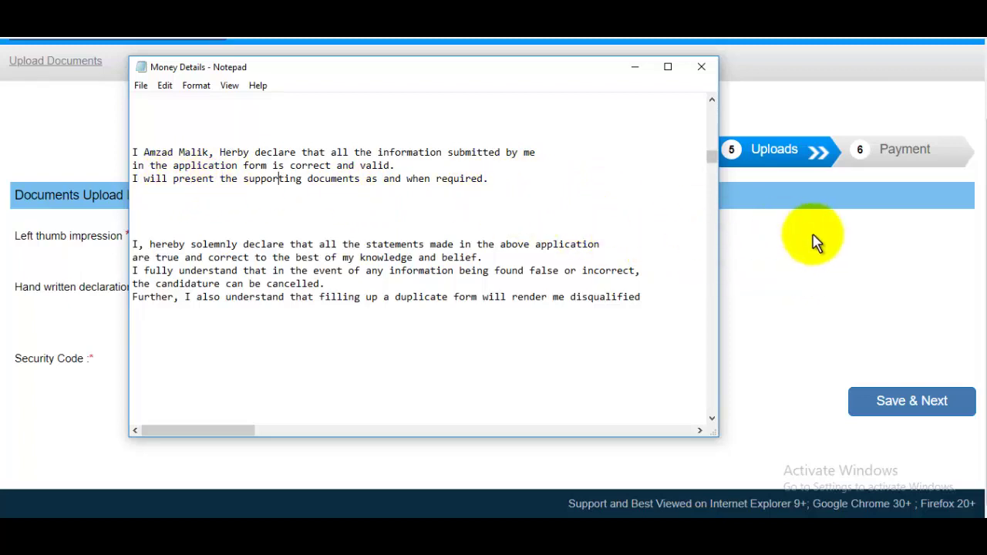
pyautogui.click(862, 266)
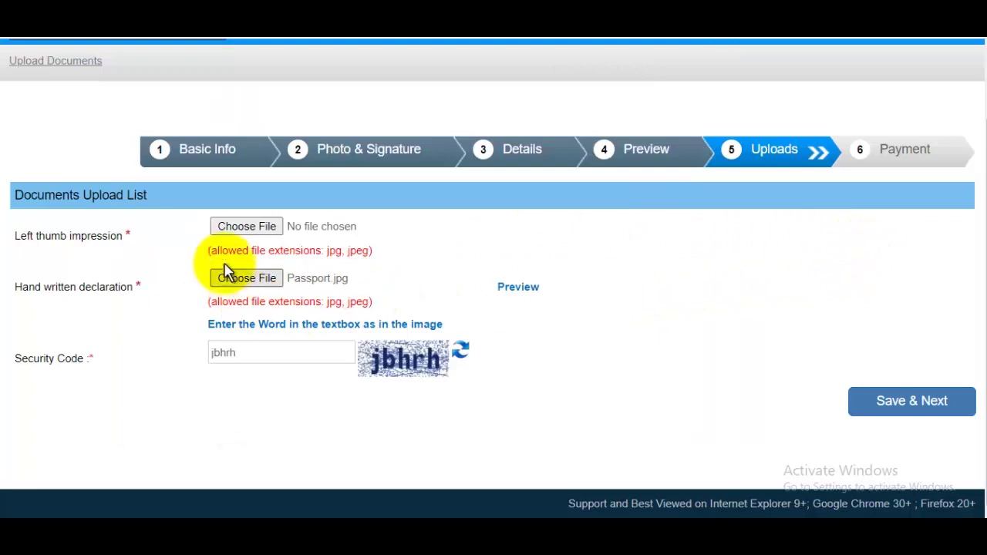
# Attach Thumb.jpg as the left thumb impression, accept its preview, and save the uploads as final.
pyautogui.click(246, 227)
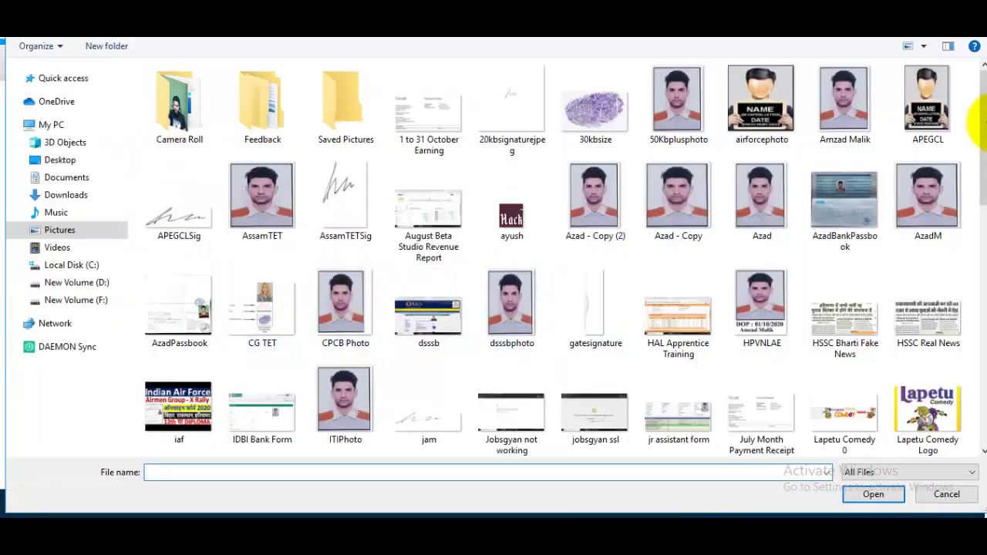
pyautogui.moveTo(984, 112); pyautogui.dragTo(982, 336)
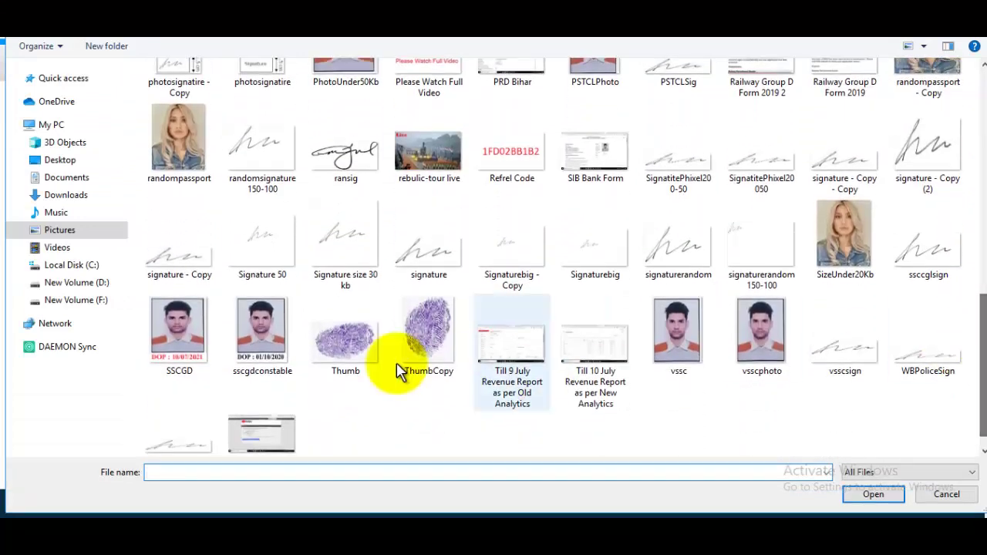
pyautogui.click(333, 345)
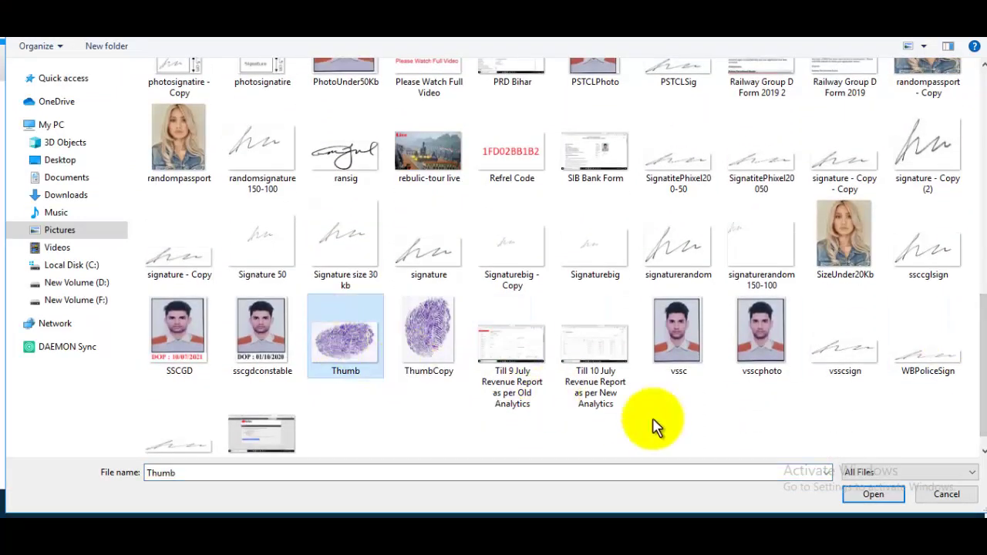
pyautogui.click(874, 495)
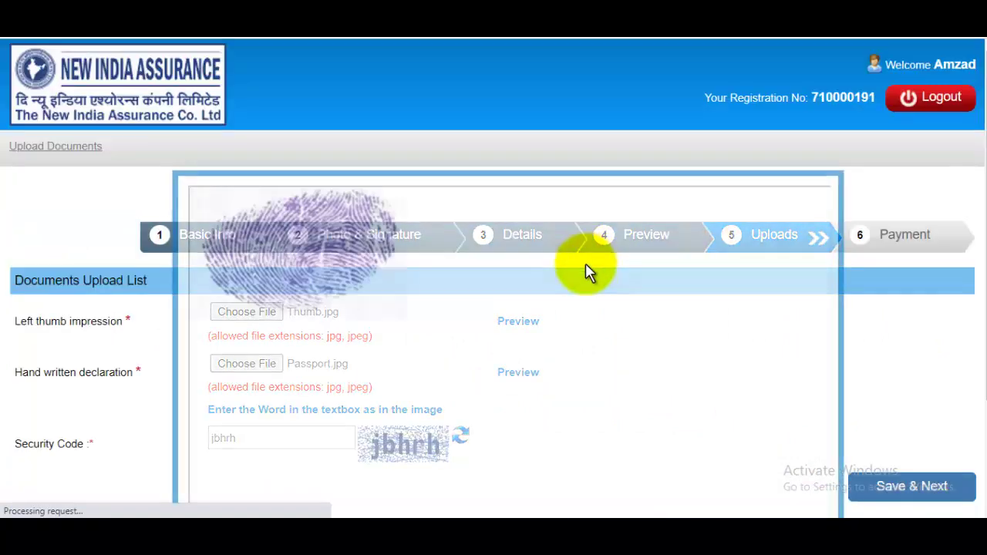
pyautogui.scroll(1, 493, 440)
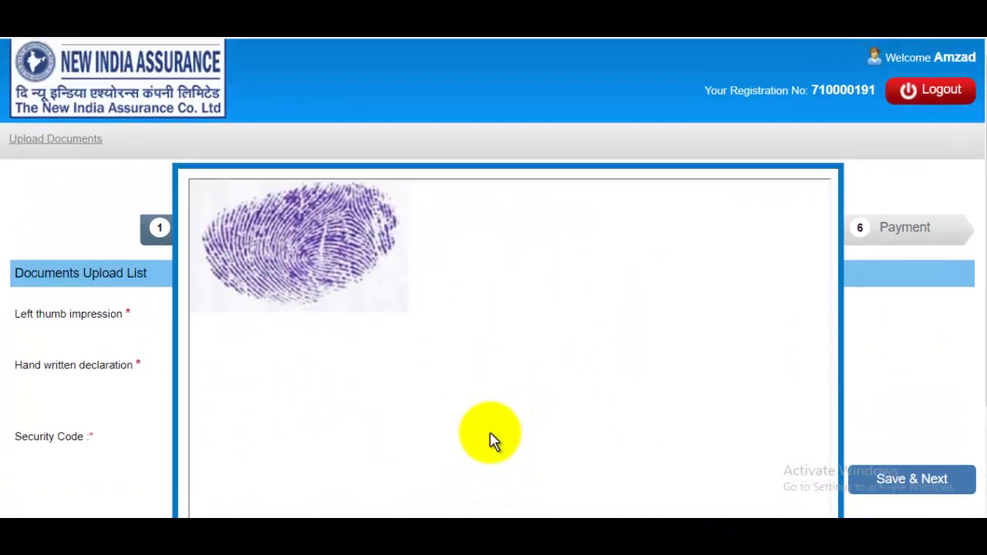
pyautogui.scroll(-1, 492, 440)
pyautogui.moveTo(985, 280); pyautogui.dragTo(986, 317)
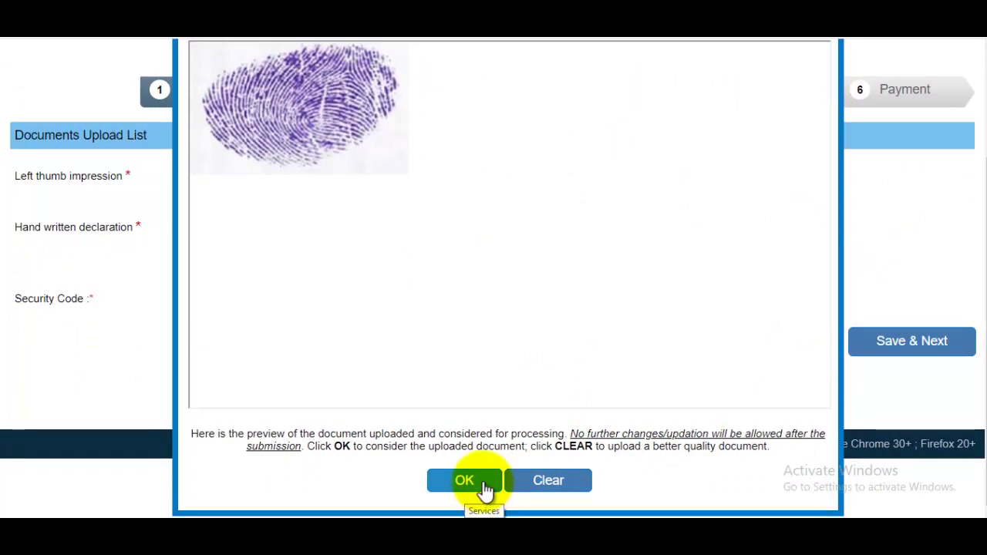
pyautogui.click(483, 484)
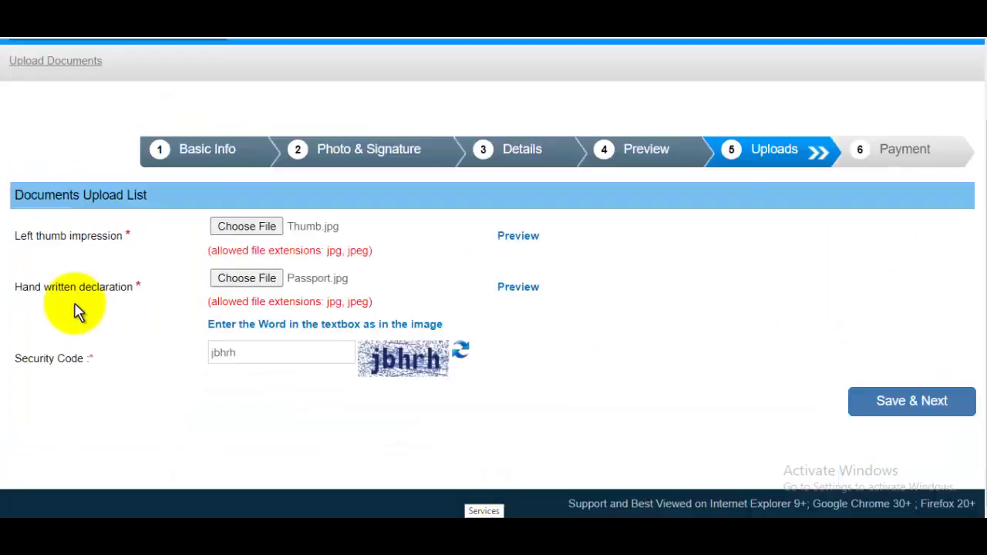
pyautogui.click(907, 417)
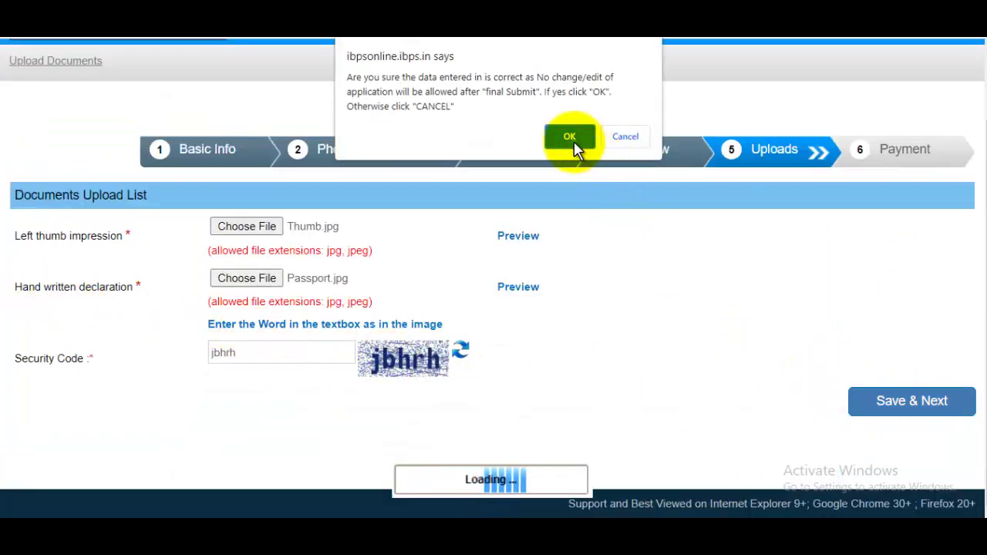
pyautogui.click(571, 139)
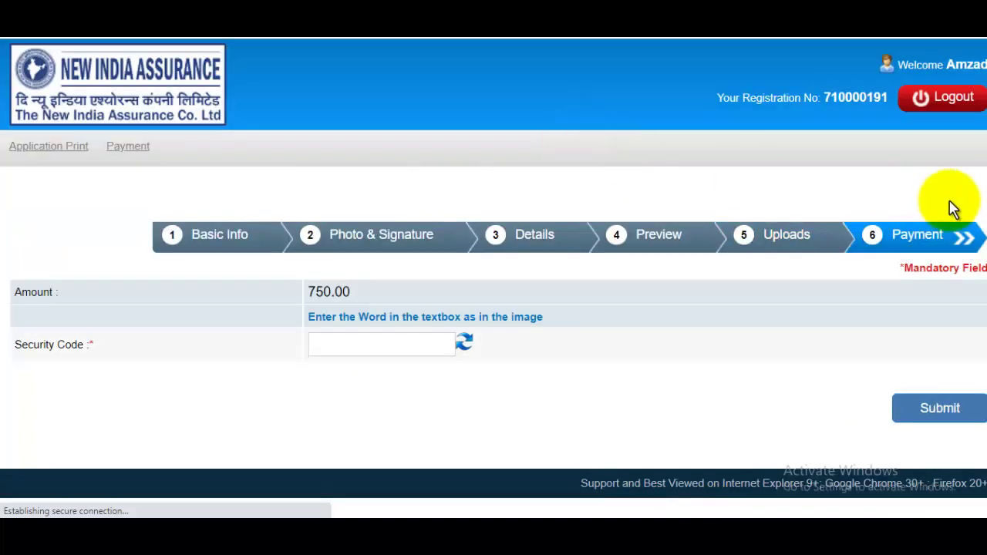
# Enter the security code and submit the 750.00 fee, confirming the prompt.
pyautogui.click(401, 345)
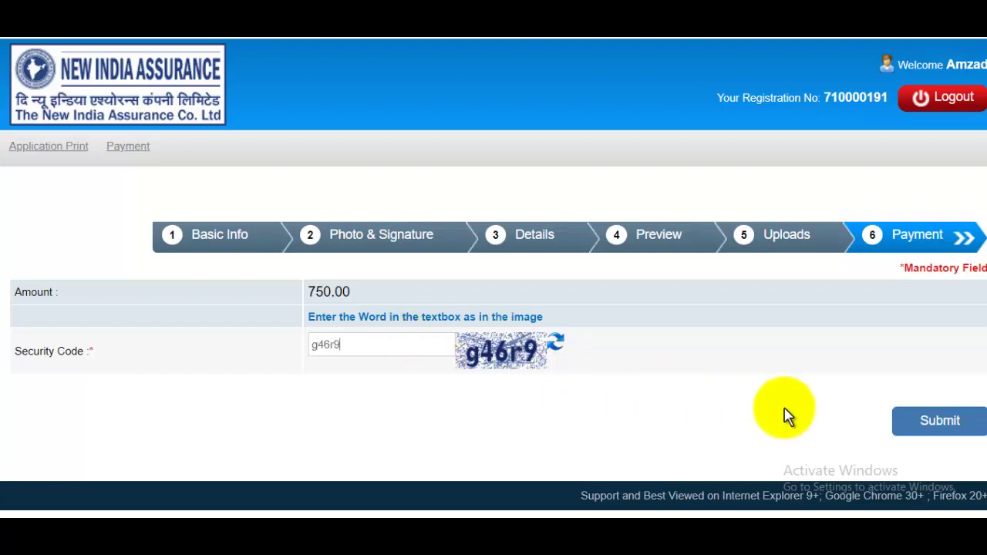
pyautogui.click(949, 430)
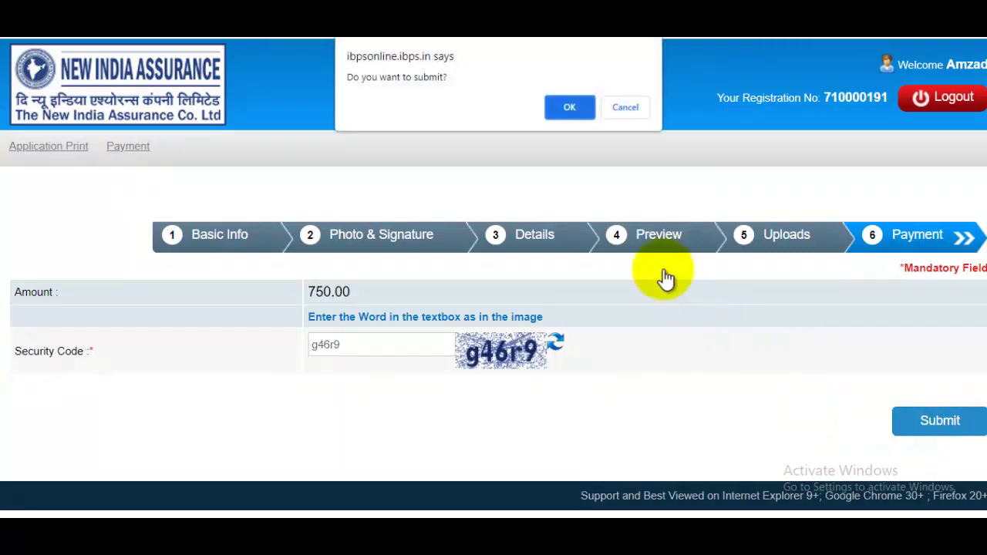
pyautogui.click(566, 110)
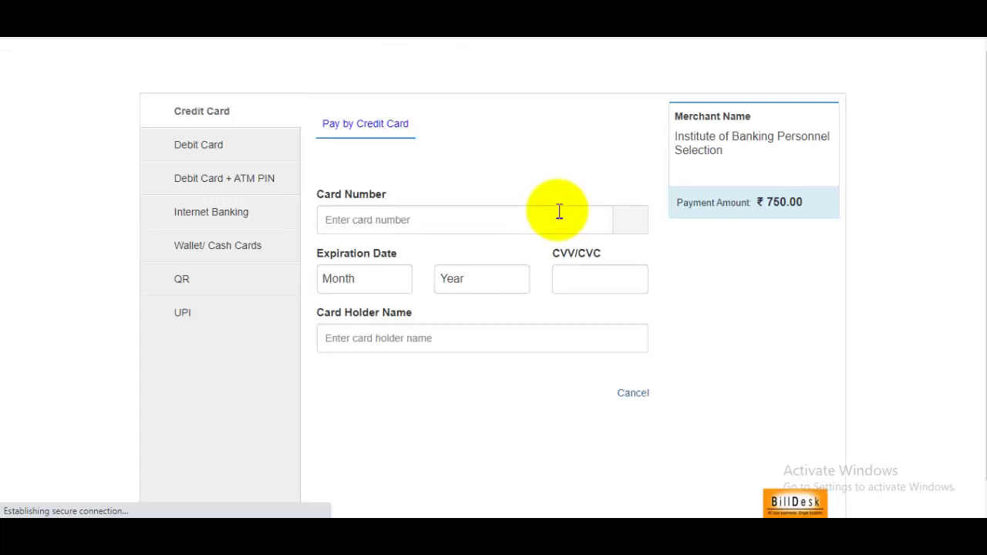
# Browse the Debit Card, Debit Card + ATM PIN, Internet Banking and Wallet/Cash Cards options.
pyautogui.click(204, 158)
pyautogui.click(218, 190)
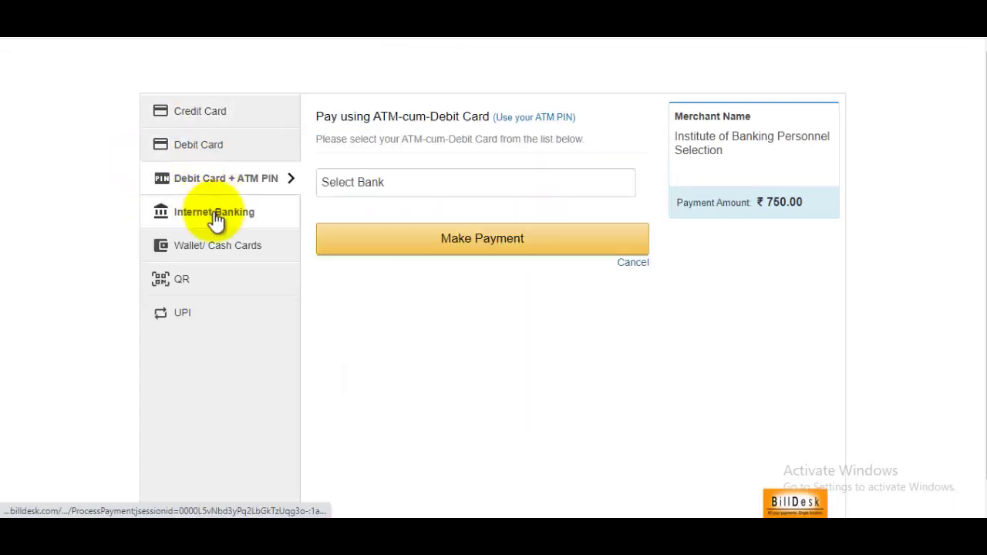
pyautogui.click(225, 220)
pyautogui.click(261, 245)
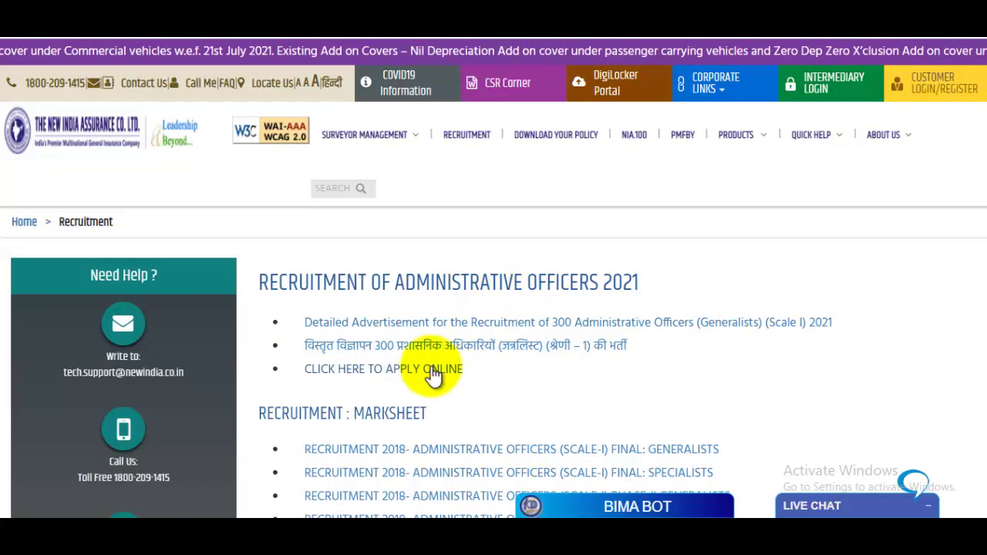
# Follow the apply-online link to the YouTube channel and highlight the channel name.
pyautogui.click(404, 378)
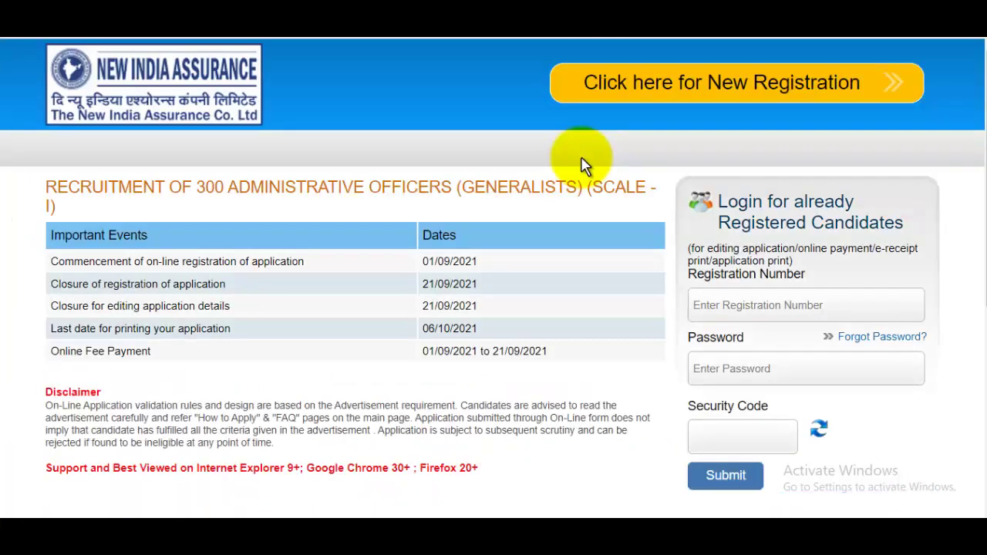
pyautogui.moveTo(986, 131); pyautogui.dragTo(978, 104)
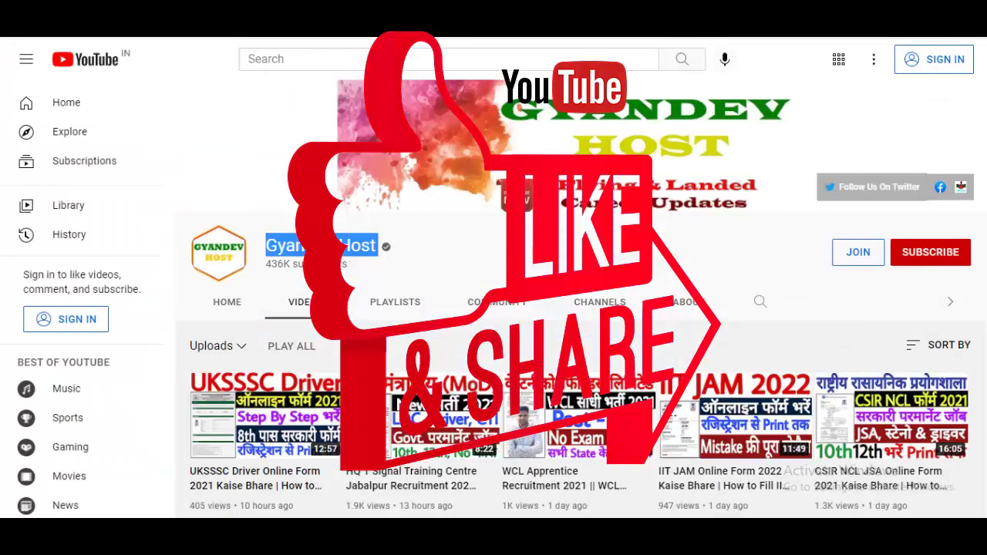
pyautogui.moveTo(268, 248); pyautogui.dragTo(403, 255)
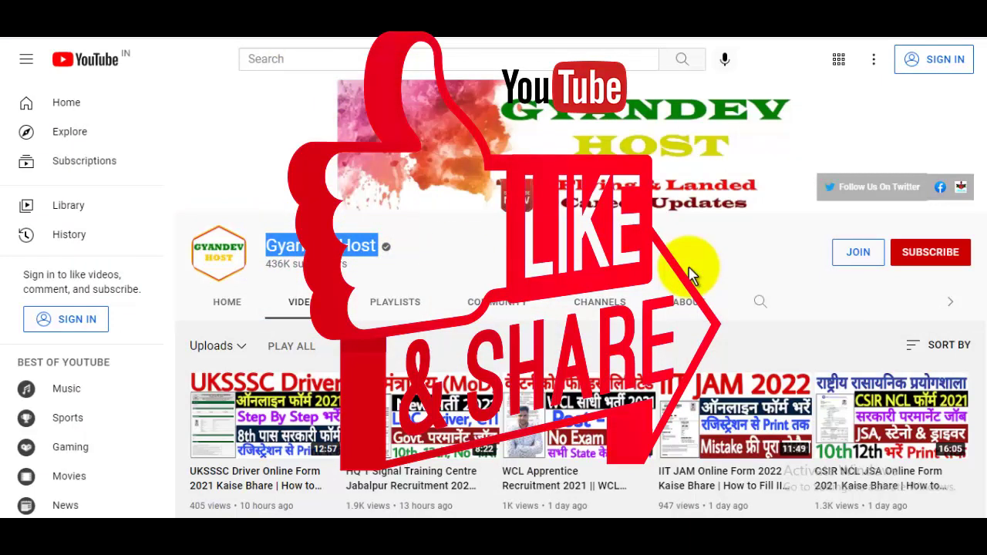